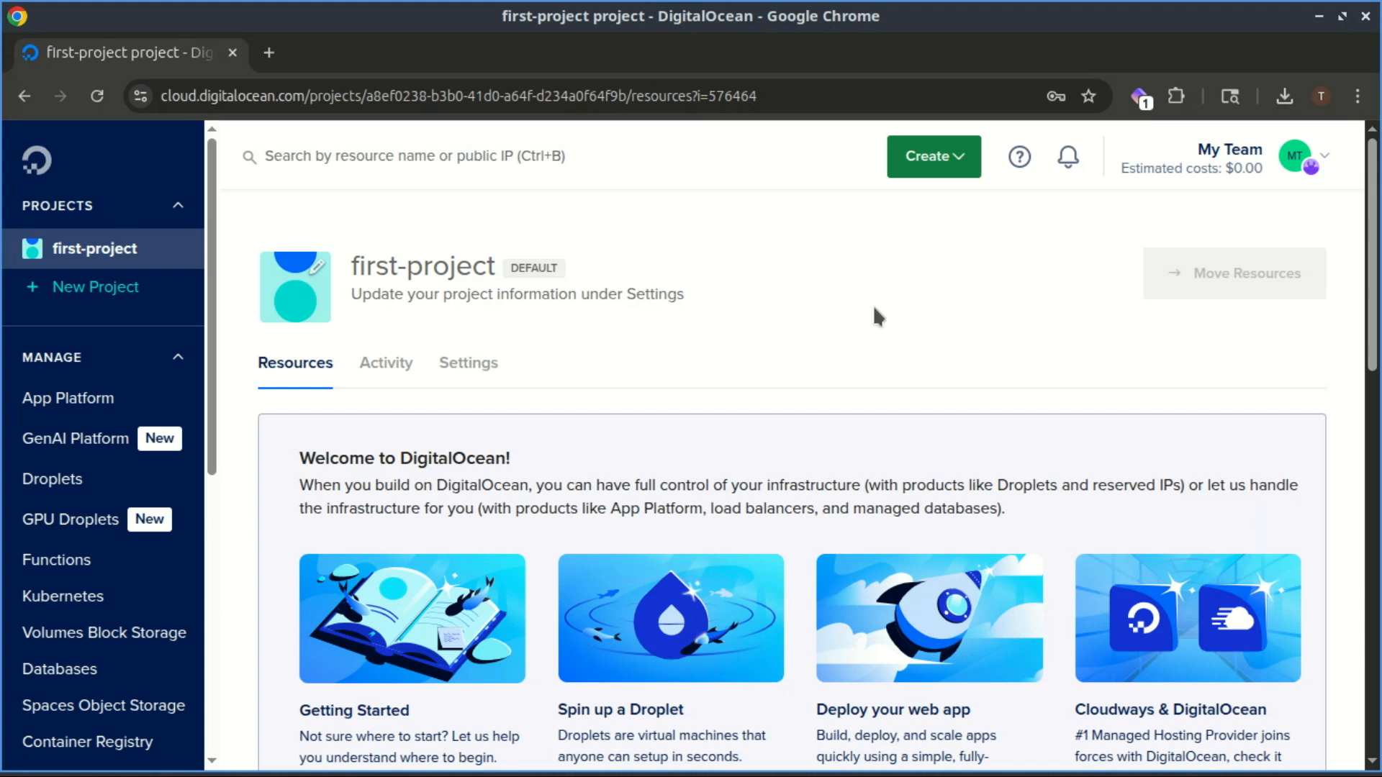
# - Start a new droplet from the Create menu and pick the London (LON1) datacenter region
pyautogui.click(967, 166)
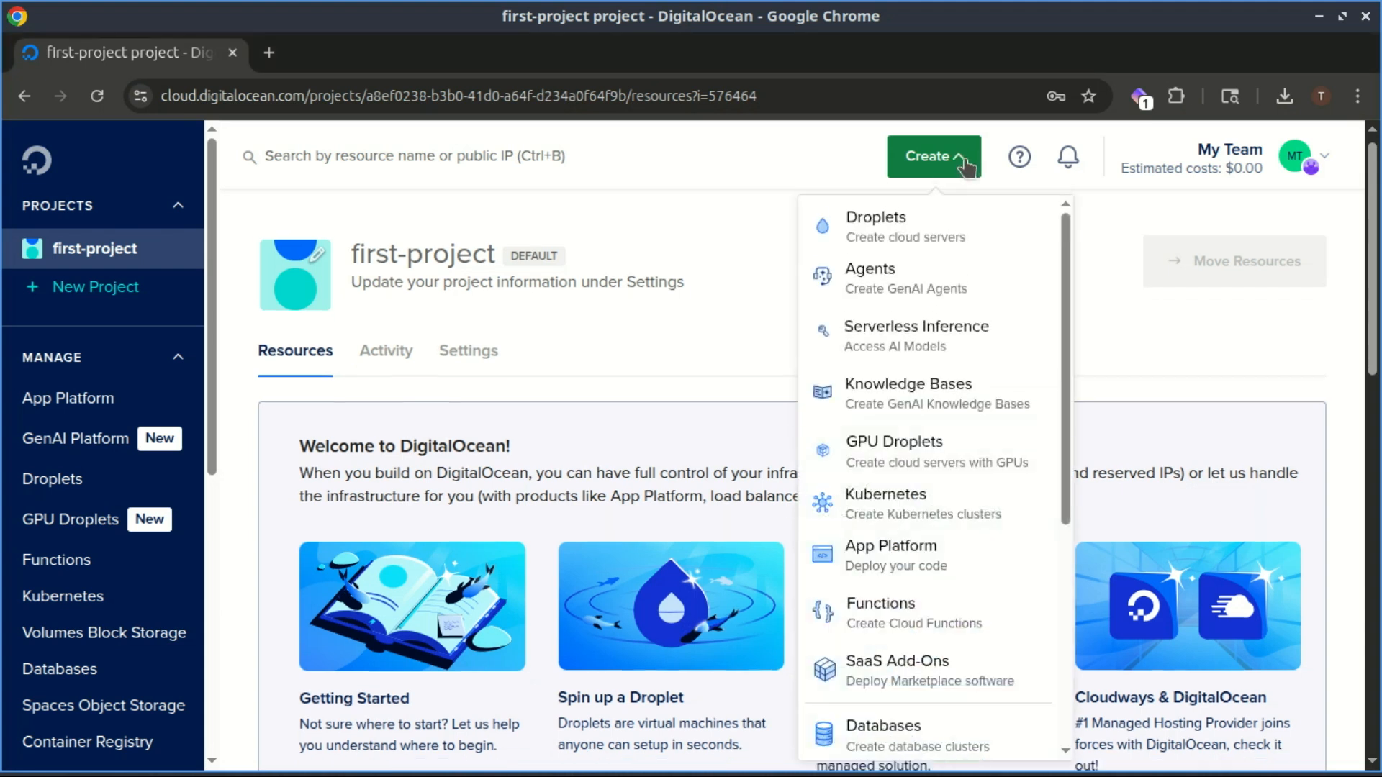
pyautogui.click(902, 220)
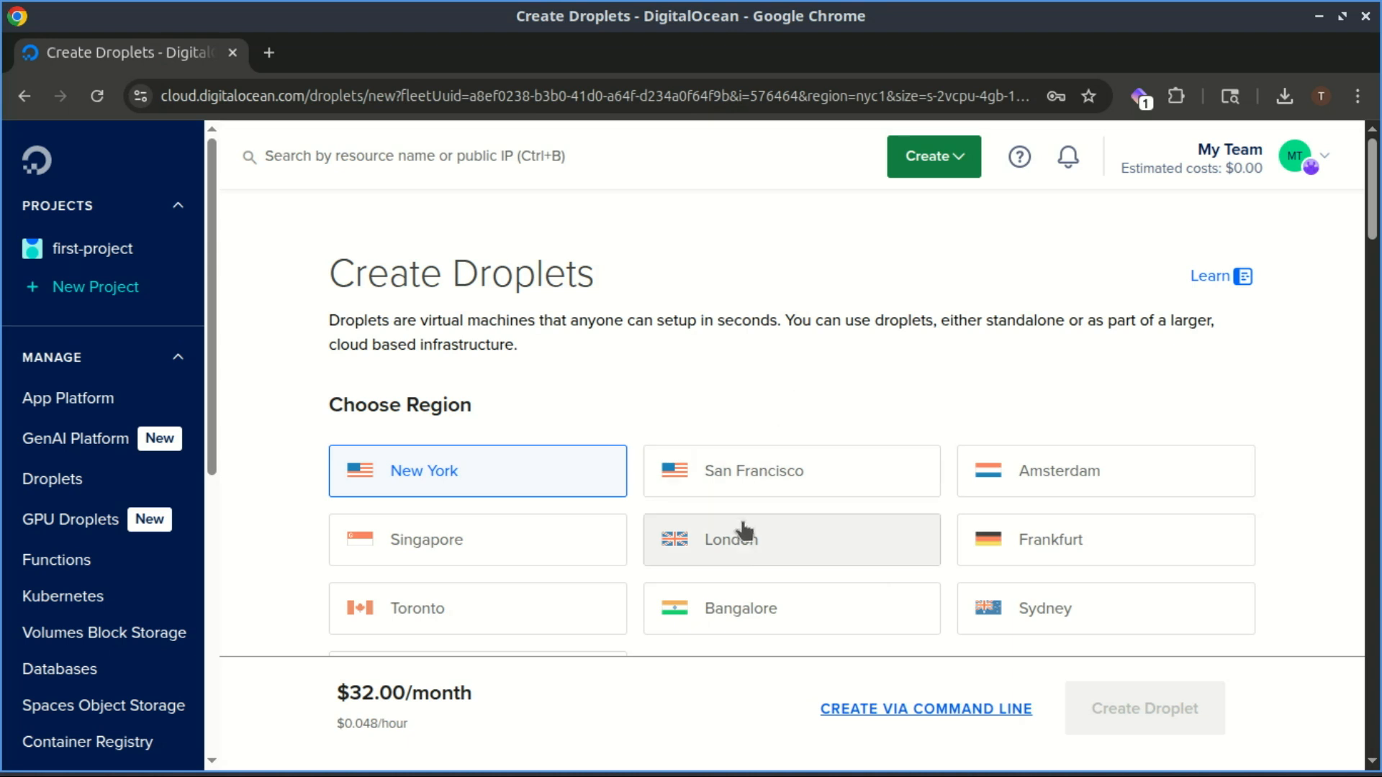
pyautogui.click(738, 539)
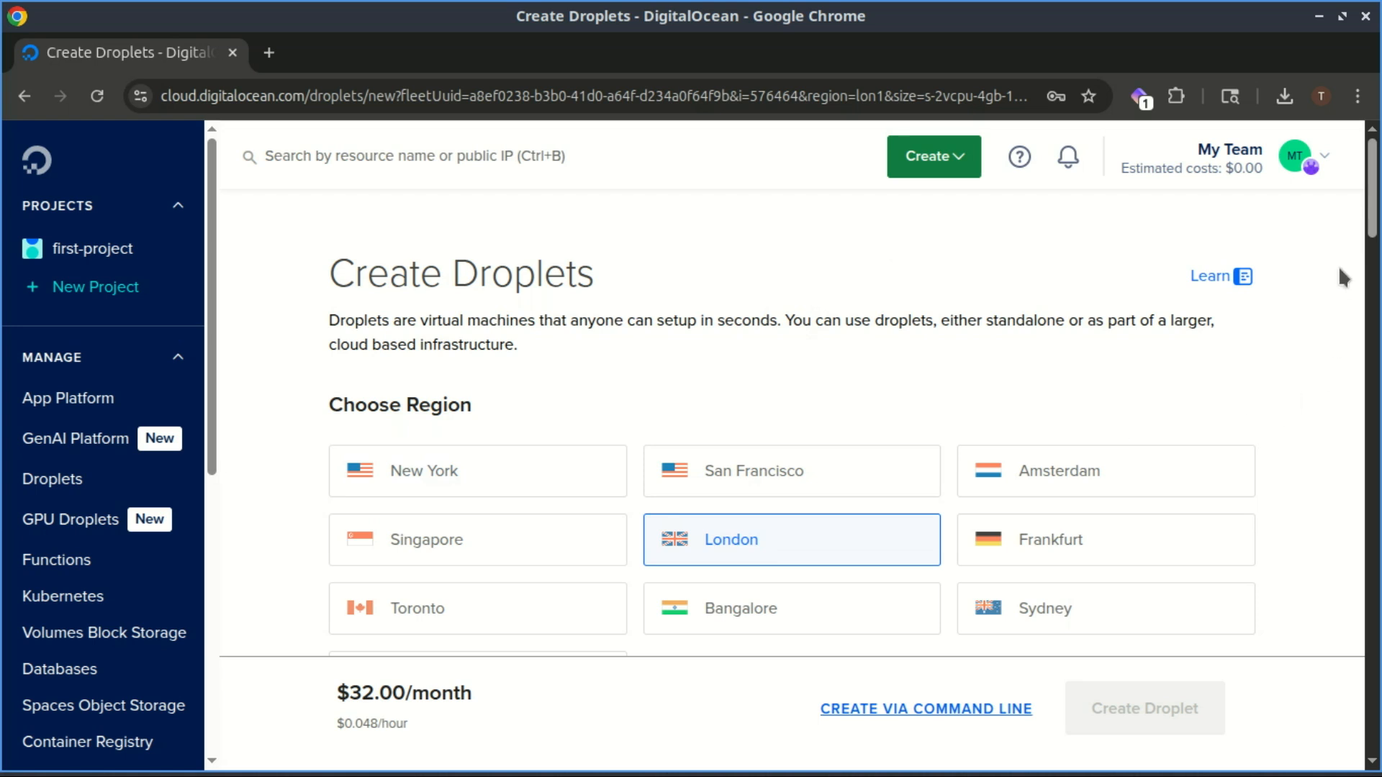
pyautogui.moveTo(1375, 194); pyautogui.dragTo(1372, 334)
# - Pick the WordPress 6.8.1 on Ubuntu 22.04 Marketplace image instead of plain Ubuntu 24.04
pyautogui.click(644, 533)
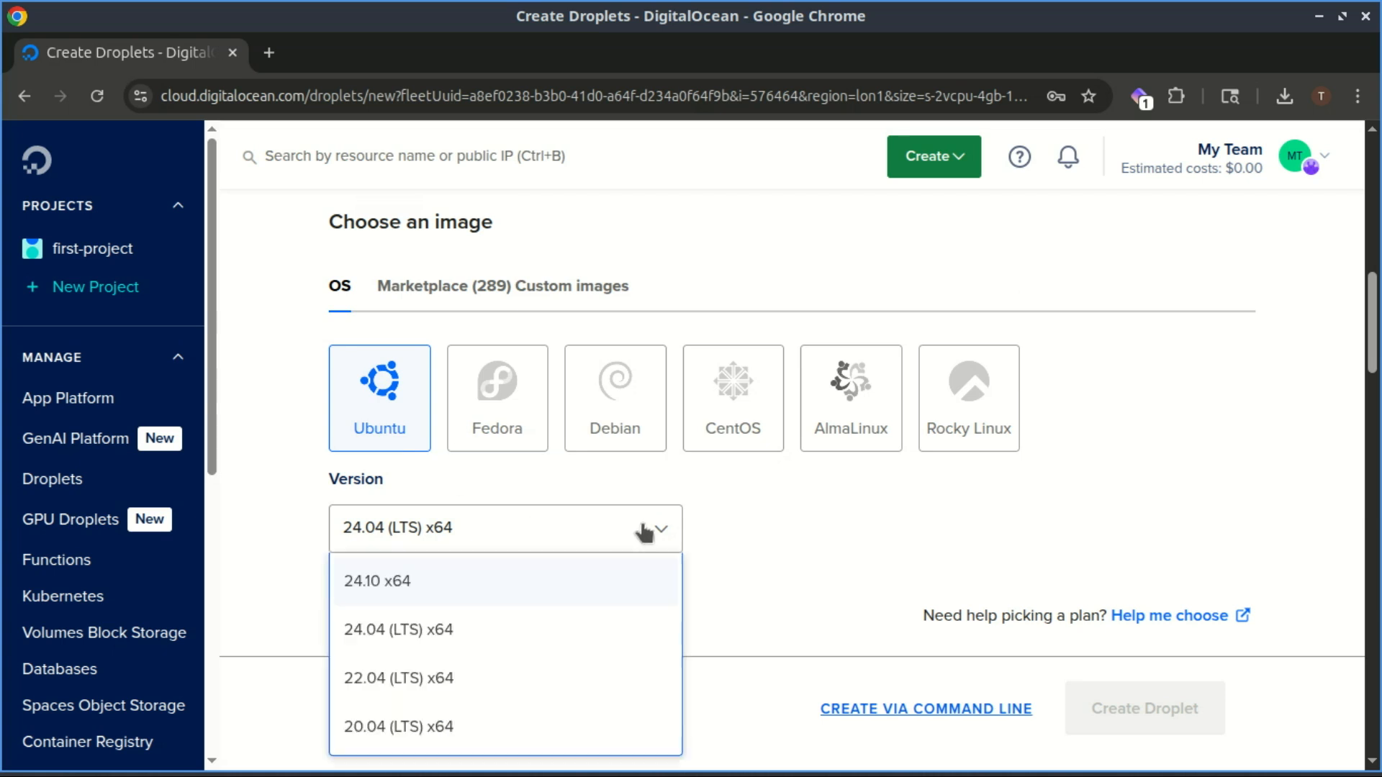
pyautogui.click(508, 634)
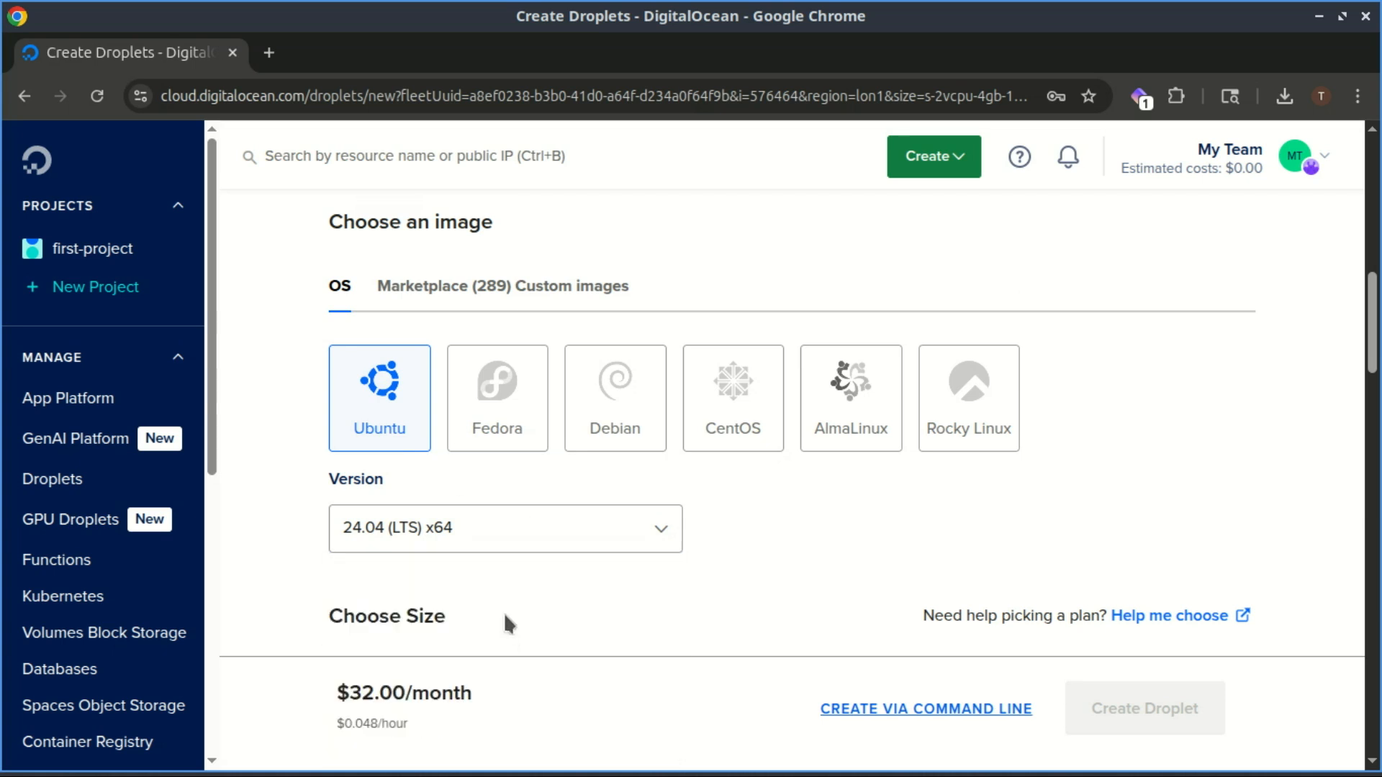
pyautogui.click(453, 293)
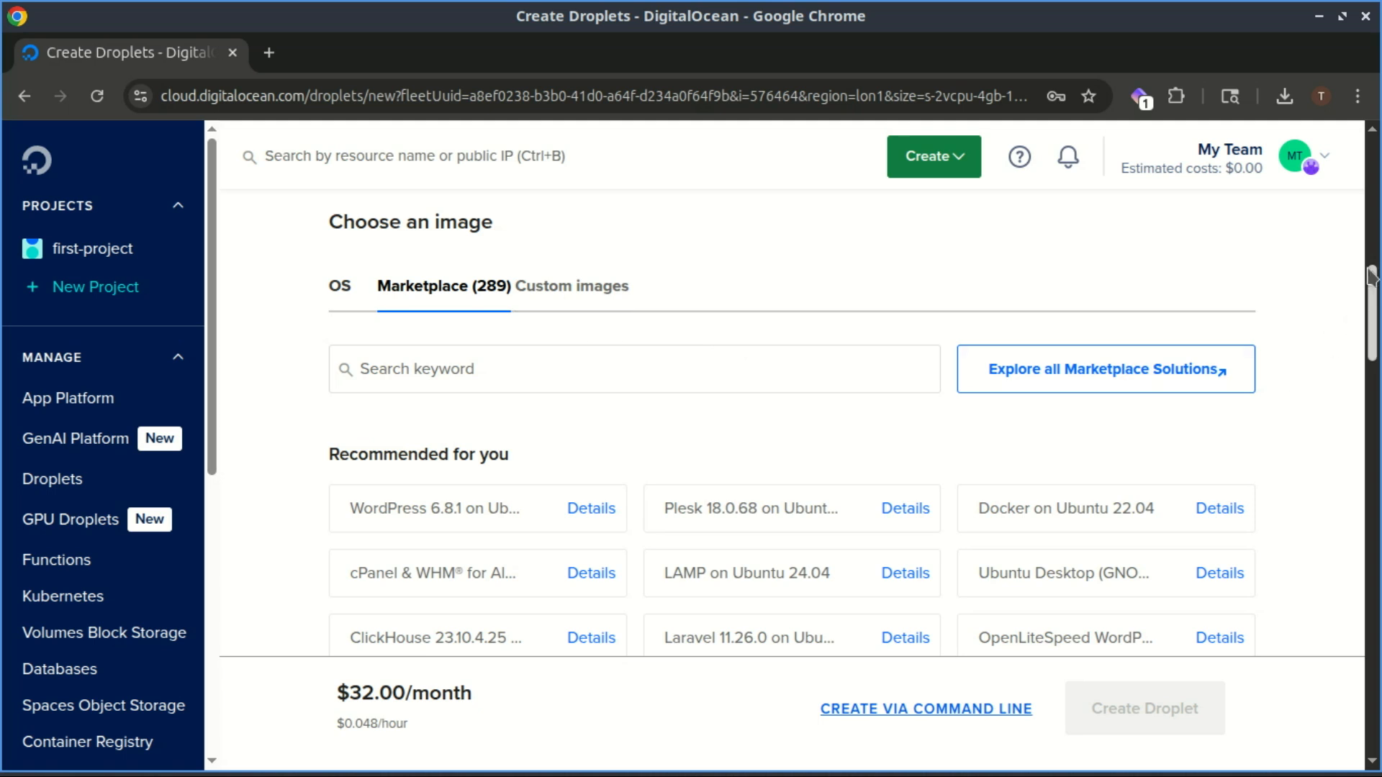
pyautogui.moveTo(1372, 283); pyautogui.dragTo(1372, 323)
pyautogui.scroll(3, 478, 354)
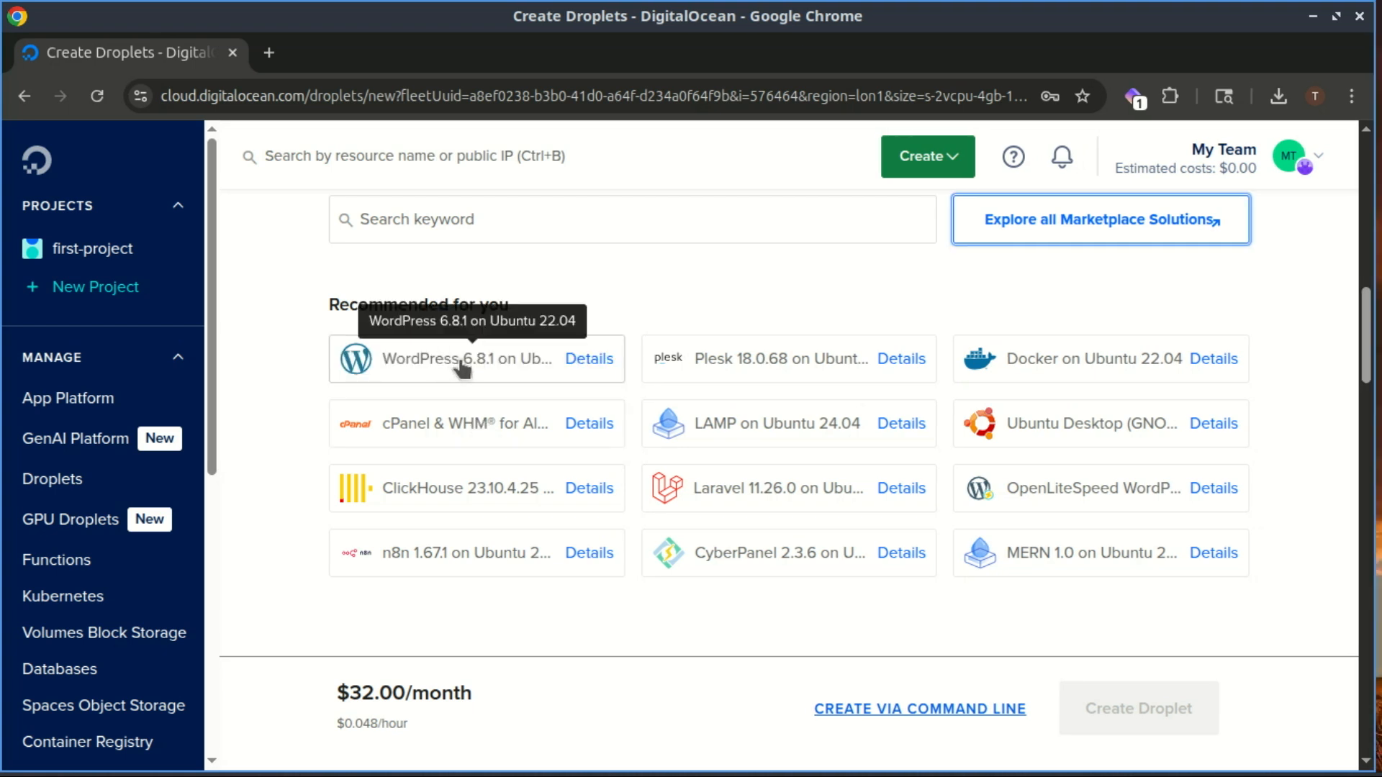
pyautogui.click(595, 375)
pyautogui.scroll(-4, 789, 418)
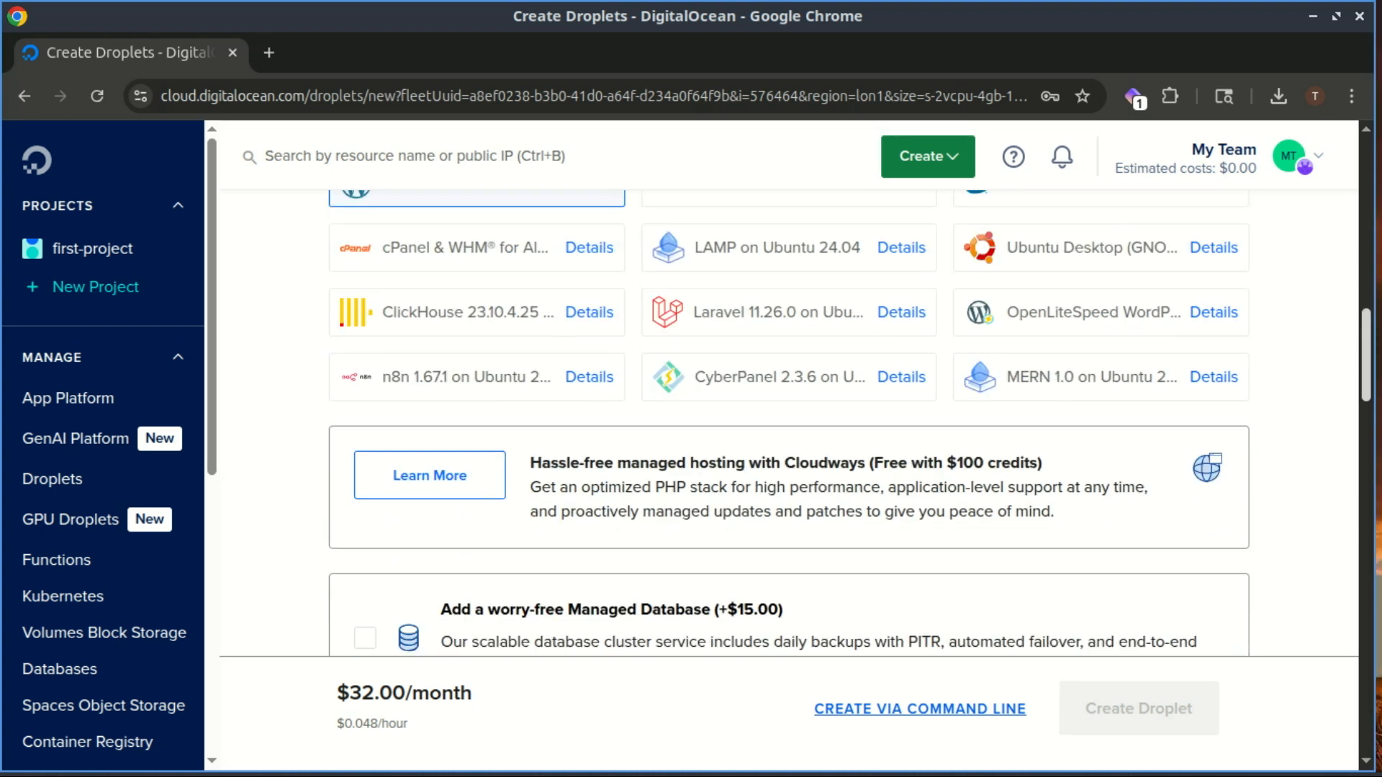
pyautogui.scroll(-5, 789, 418)
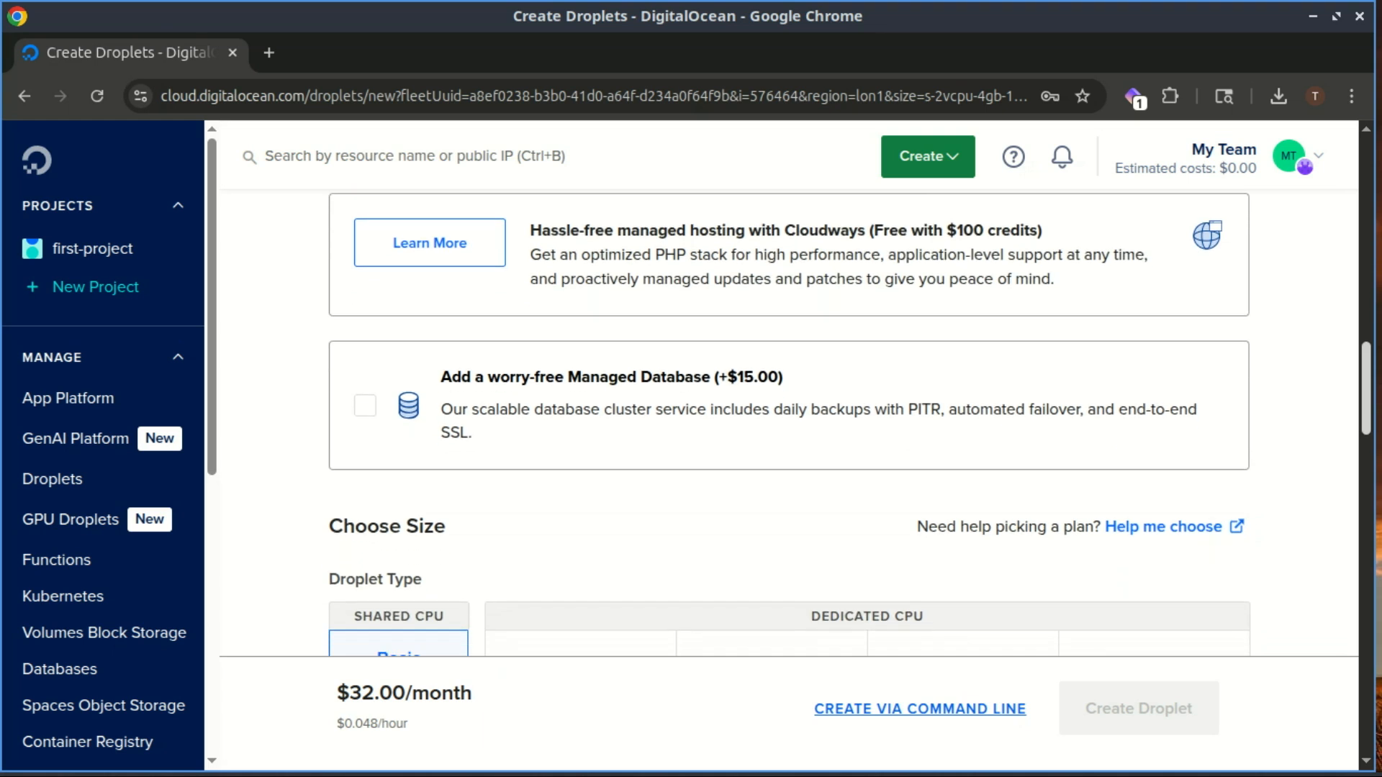
pyautogui.scroll(-3, 789, 417)
pyautogui.moveTo(1367, 405)
pyautogui.mouseDown()
pyautogui.moveTo(1374, 443)
pyautogui.moveTo(1375, 411)
pyautogui.mouseUp()
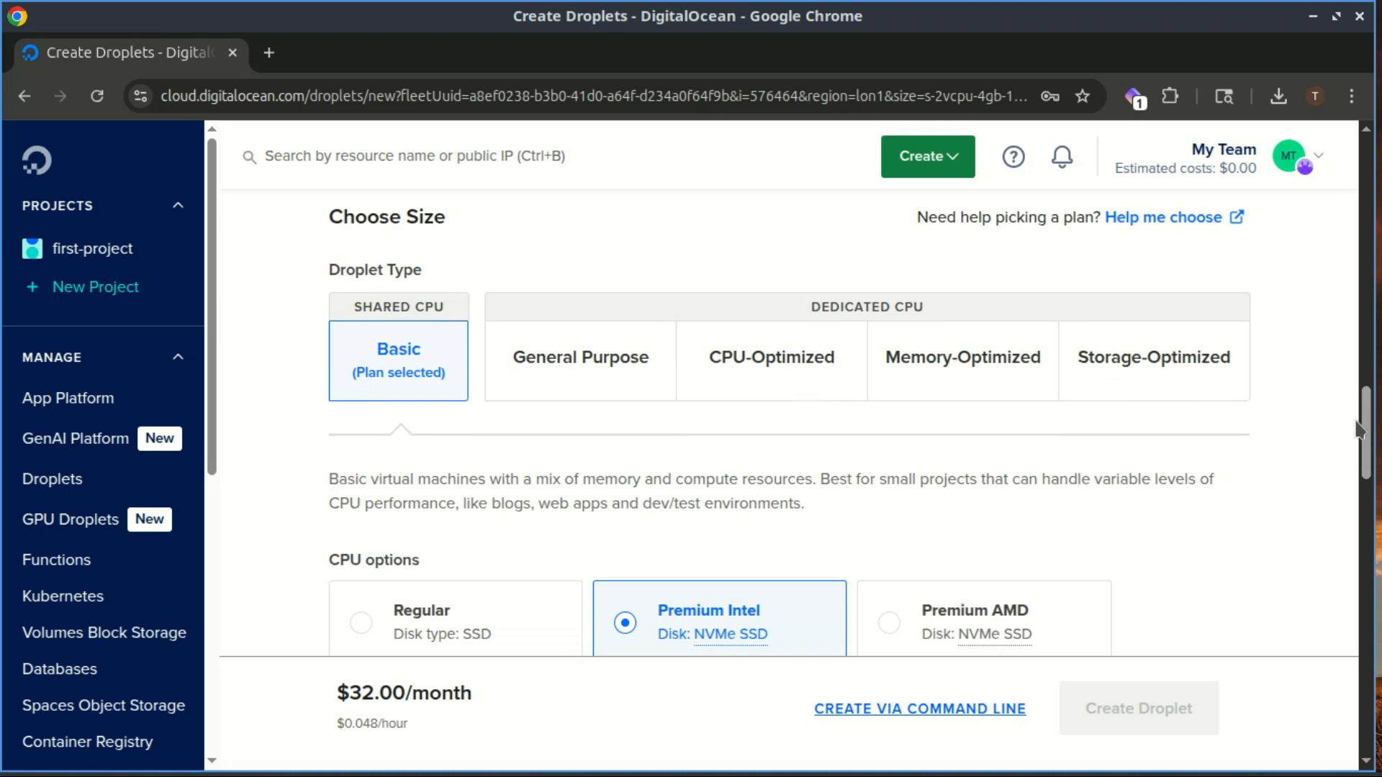
pyautogui.moveTo(1363, 430); pyautogui.dragTo(1370, 475)
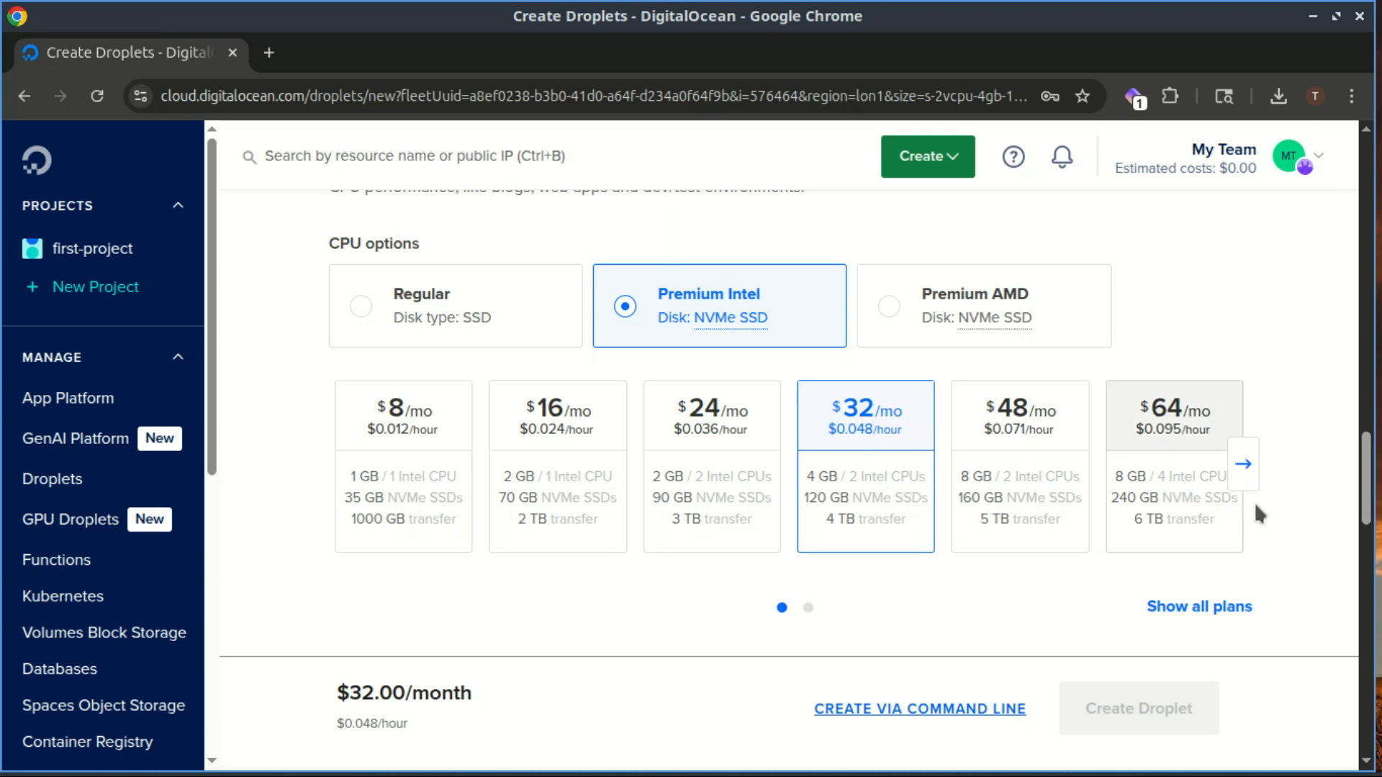
pyautogui.moveTo(1368, 476); pyautogui.dragTo(1371, 540)
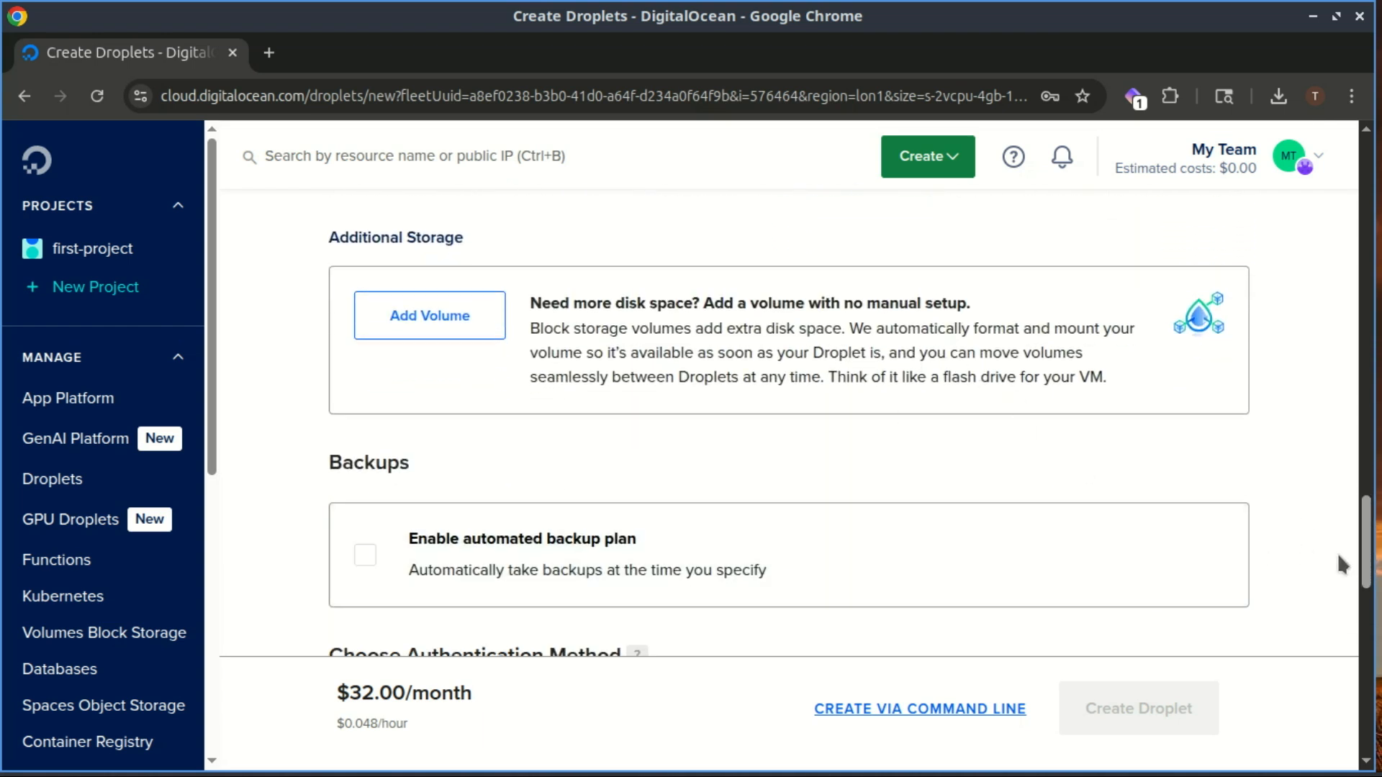
pyautogui.moveTo(1366, 558); pyautogui.dragTo(1368, 590)
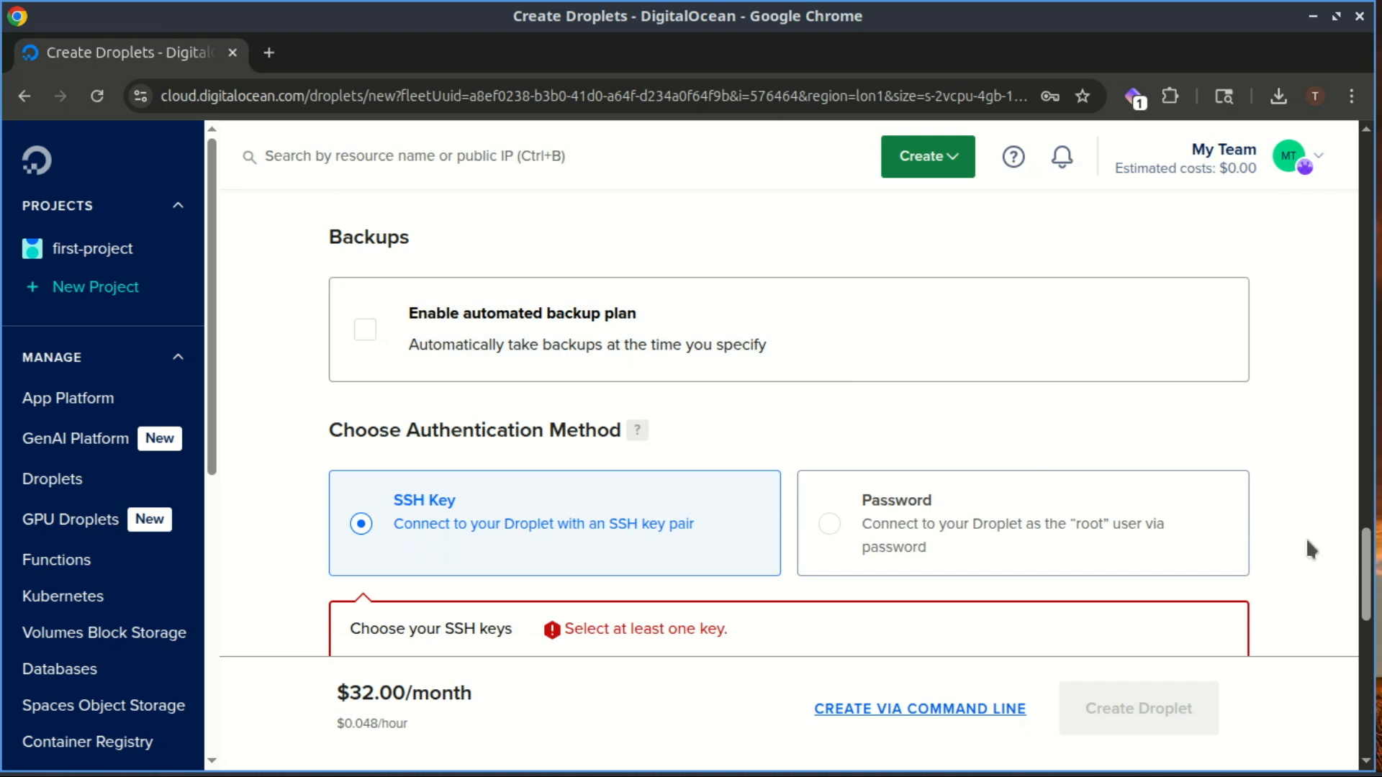
# - Switch authentication to Password and enter a root password that meets all four requirements
pyautogui.moveTo(1366, 560); pyautogui.dragTo(1368, 571)
pyautogui.click(832, 432)
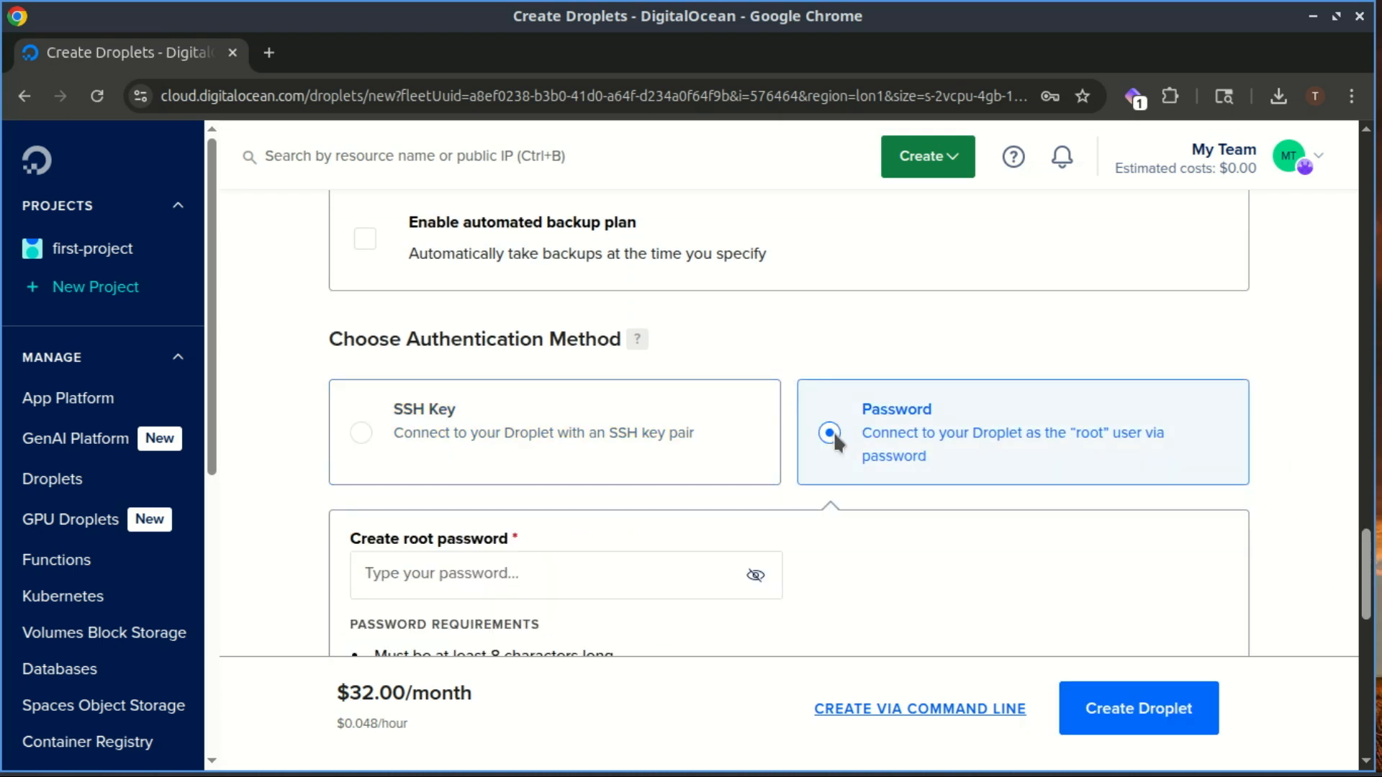
pyautogui.moveTo(1364, 548); pyautogui.dragTo(1365, 567)
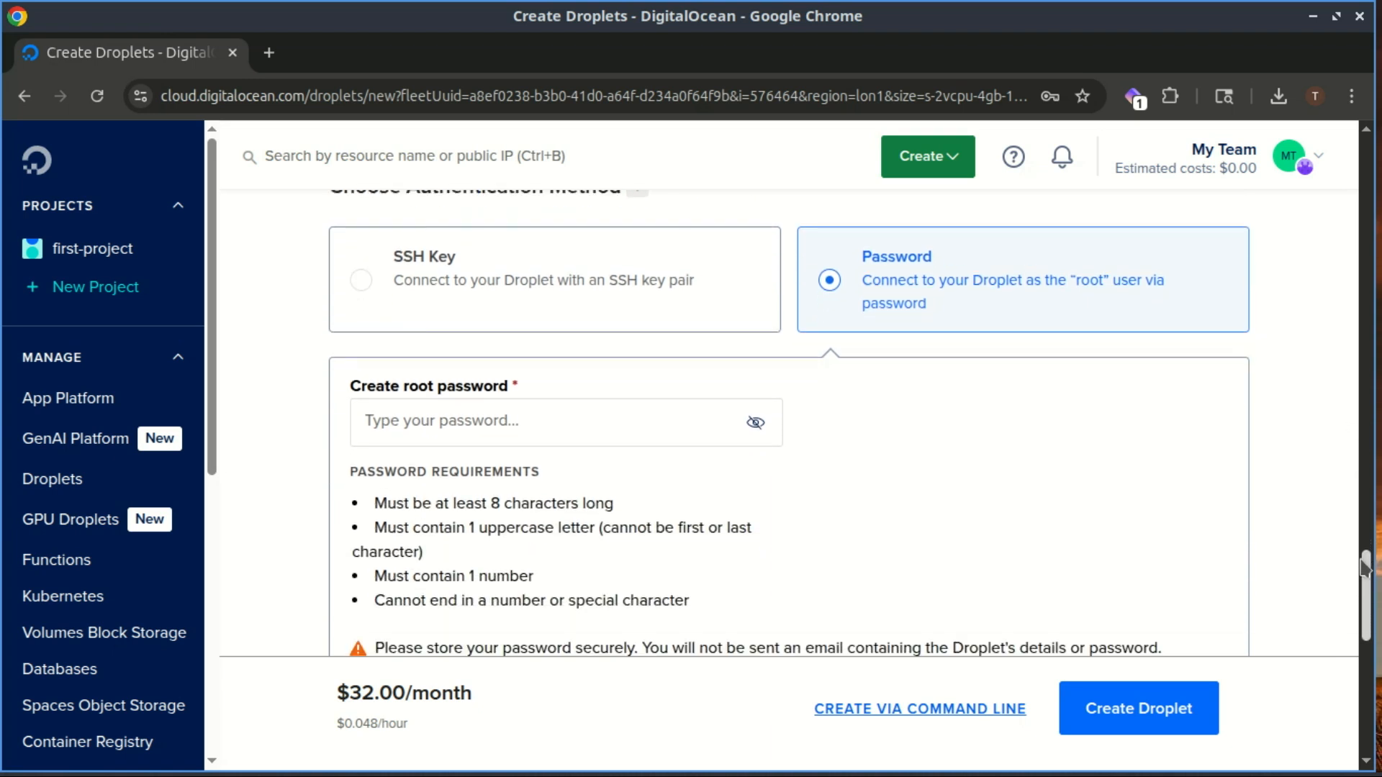
pyautogui.click(580, 362)
pyautogui.write('•')
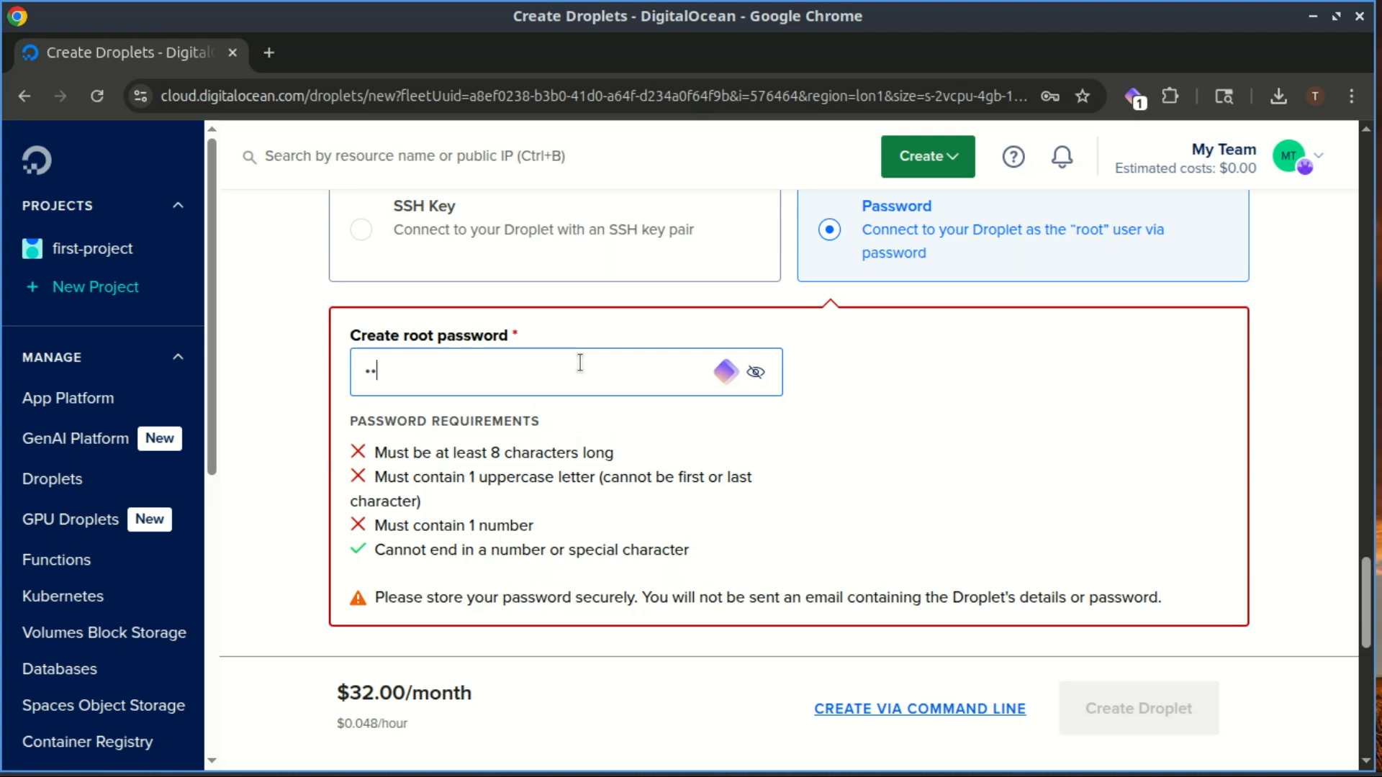
pyautogui.write('••••••••••••')
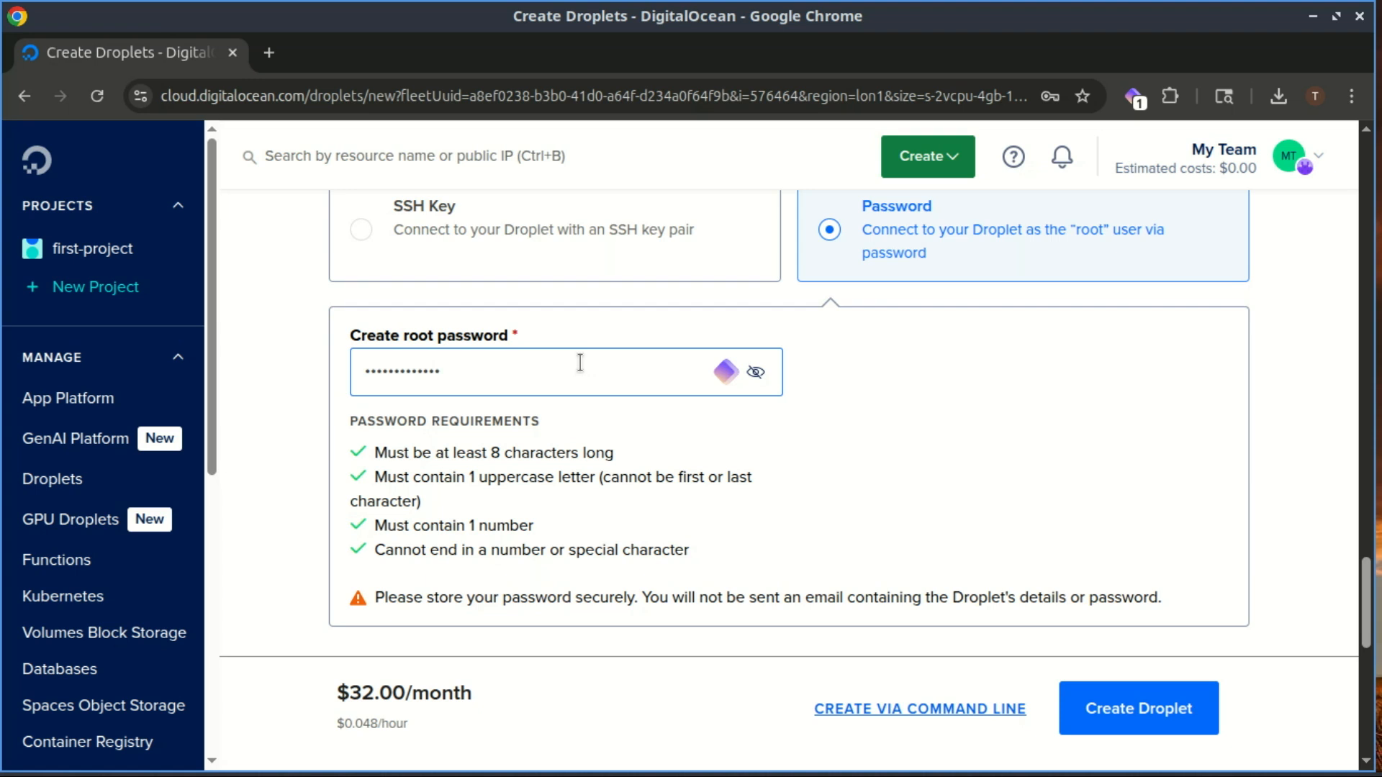
pyautogui.moveTo(1370, 596); pyautogui.dragTo(1371, 698)
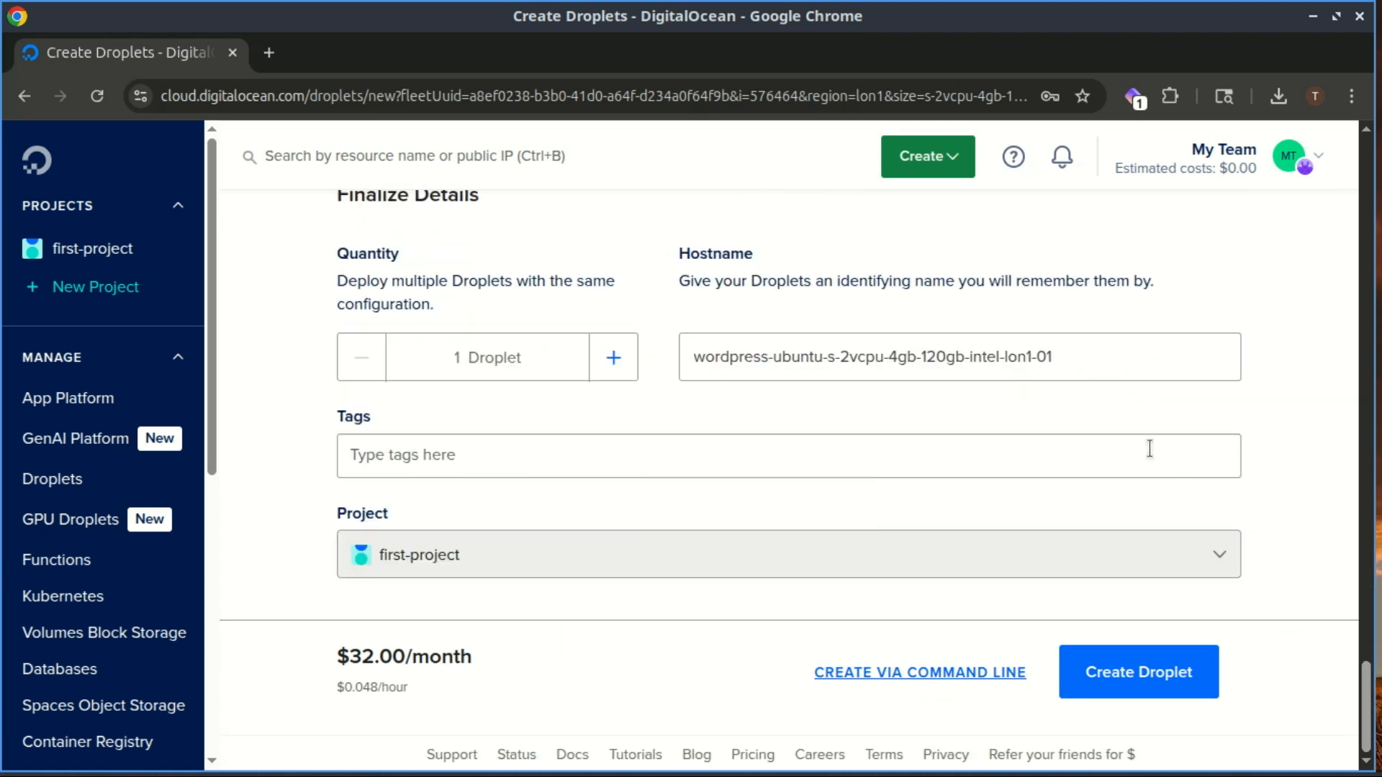
# - Set the hostname to zacstech, create the droplet, and select its IP 139.59.163.161
pyautogui.moveTo(1095, 355); pyautogui.dragTo(706, 334)
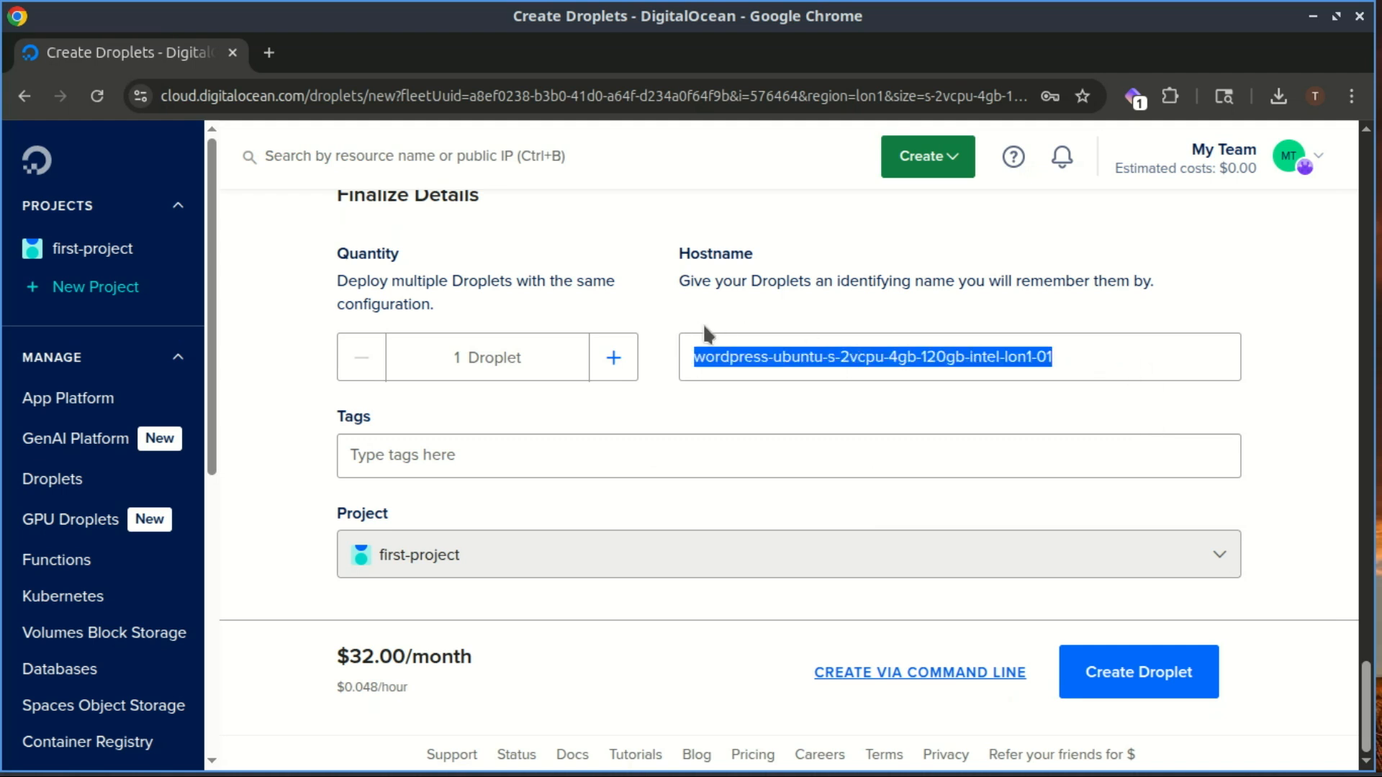
pyautogui.write('z')
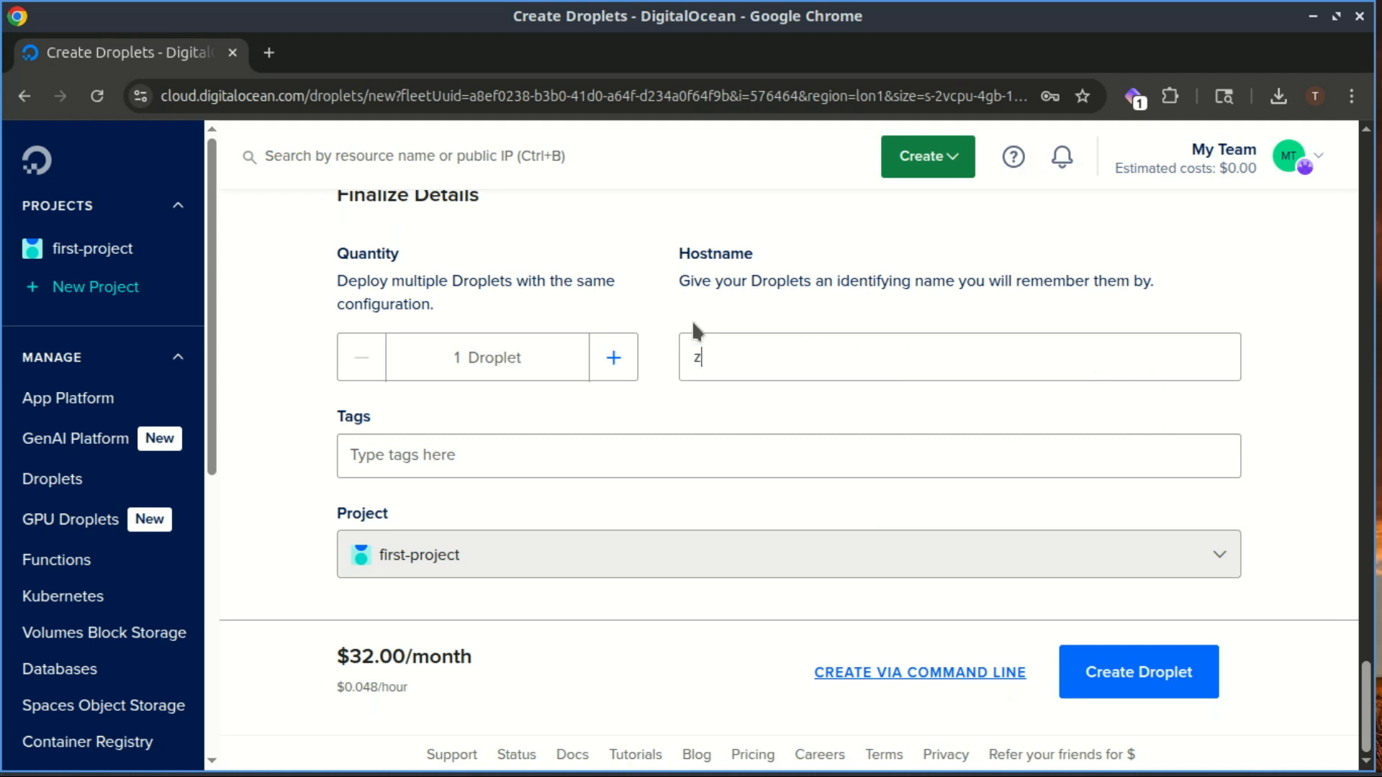
pyautogui.write('acstech')
pyautogui.click(1186, 680)
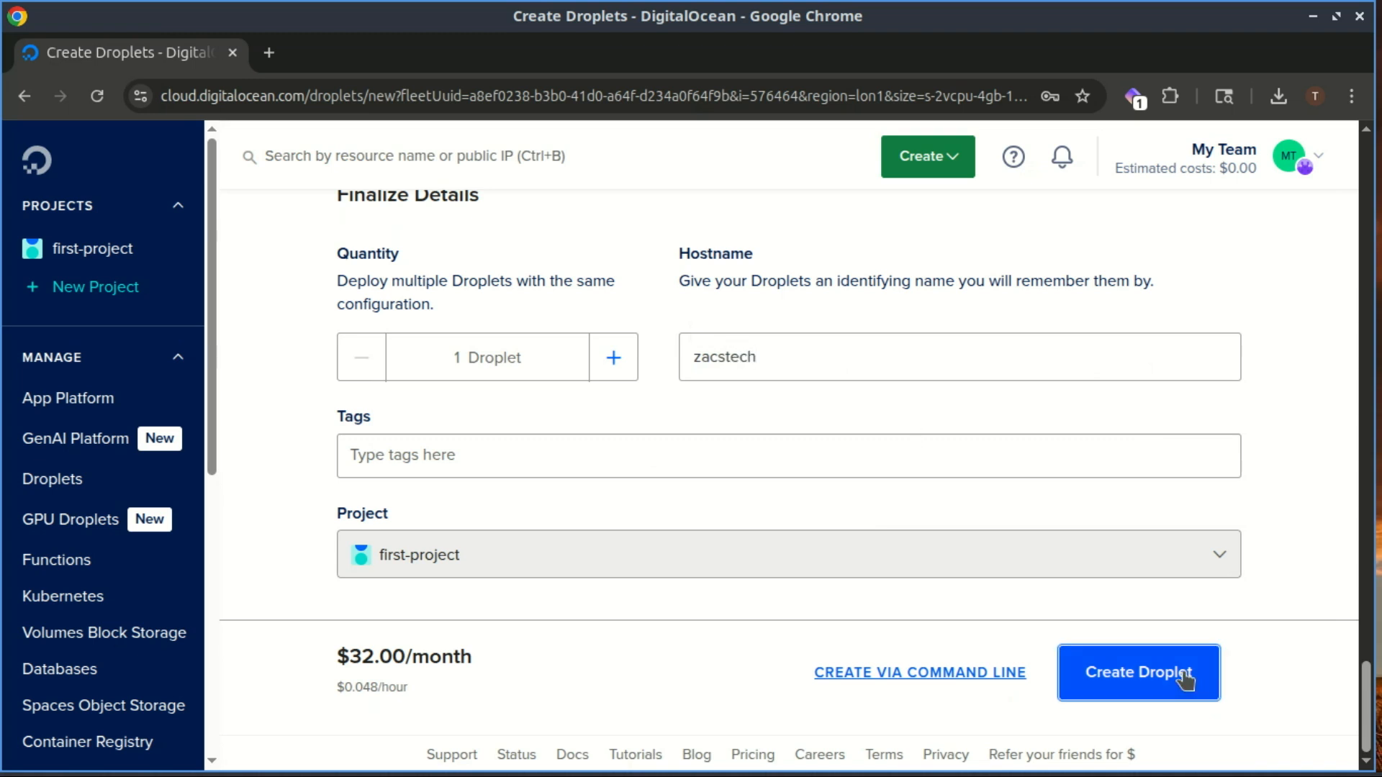
pyautogui.click(1187, 679)
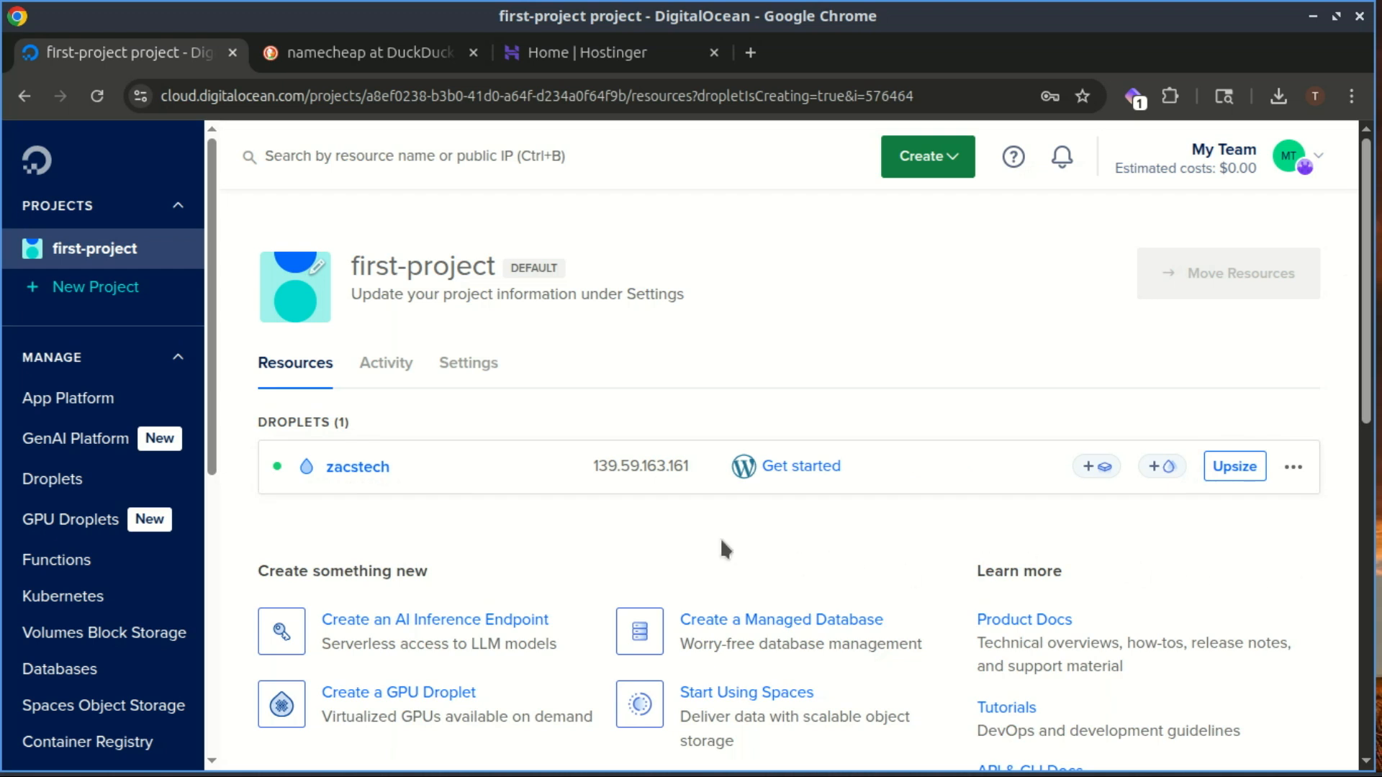
pyautogui.moveTo(591, 468); pyautogui.dragTo(708, 478)
# - Open the DNS records for zacs-tech.com in the Hostinger domain portfolio
pyautogui.hotkey('ctrl', 'Tab')
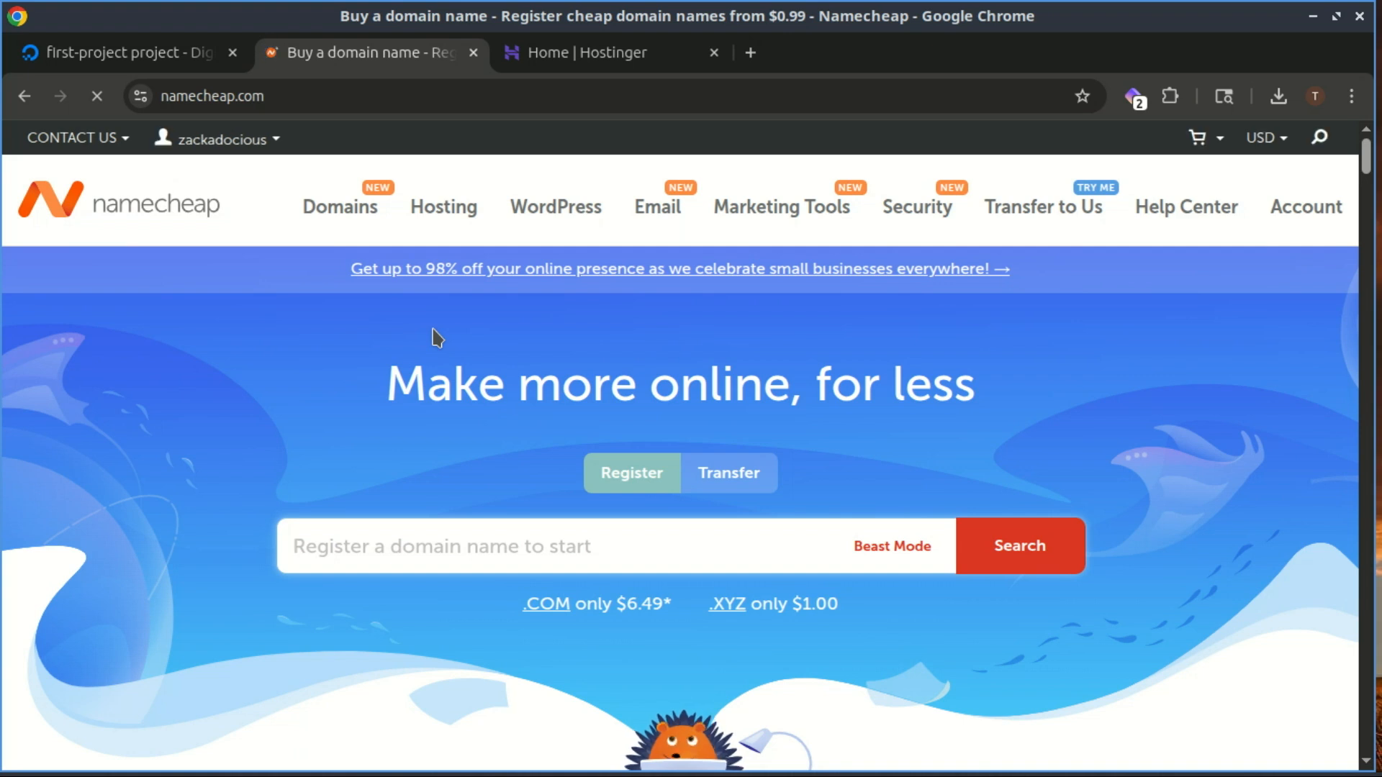
pyautogui.hotkey('ctrl', 'Tab')
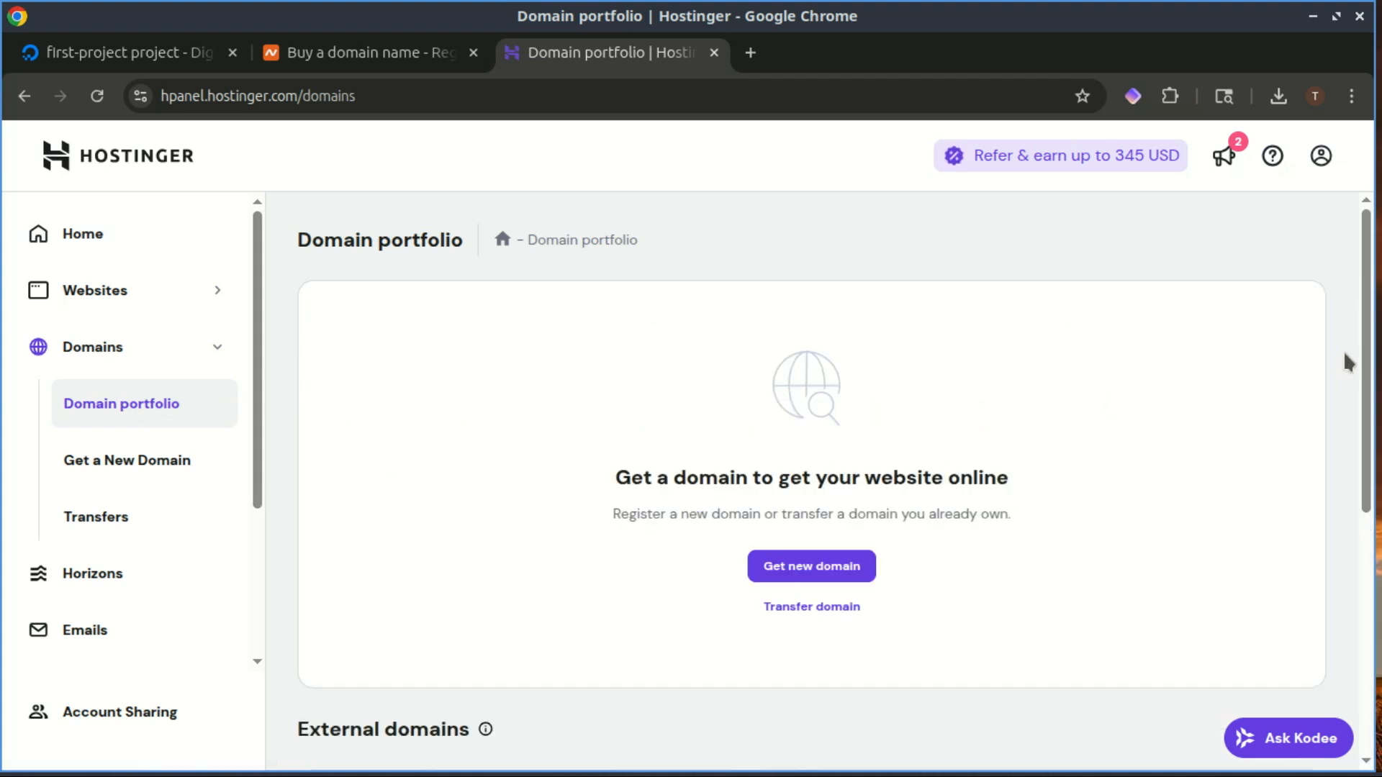
pyautogui.moveTo(1367, 315); pyautogui.dragTo(1345, 581)
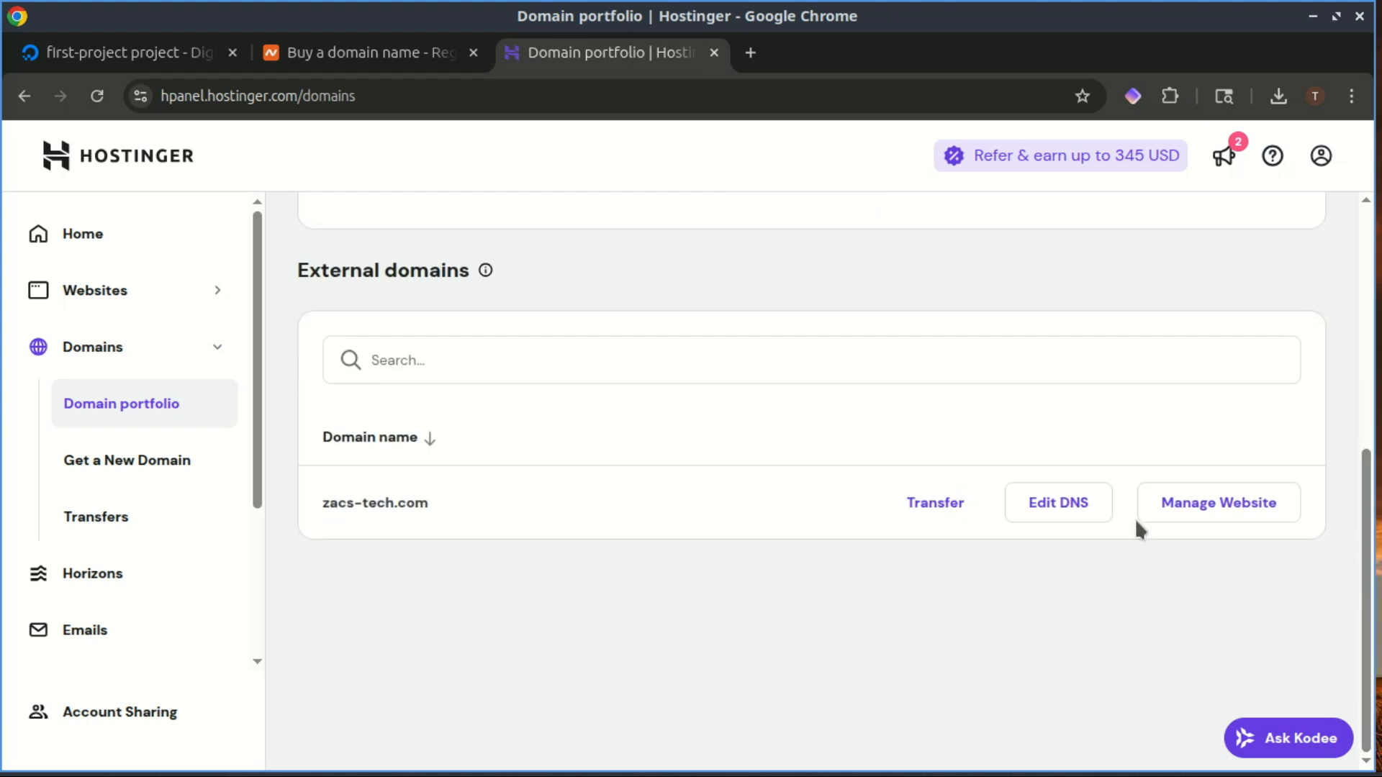
pyautogui.click(1064, 508)
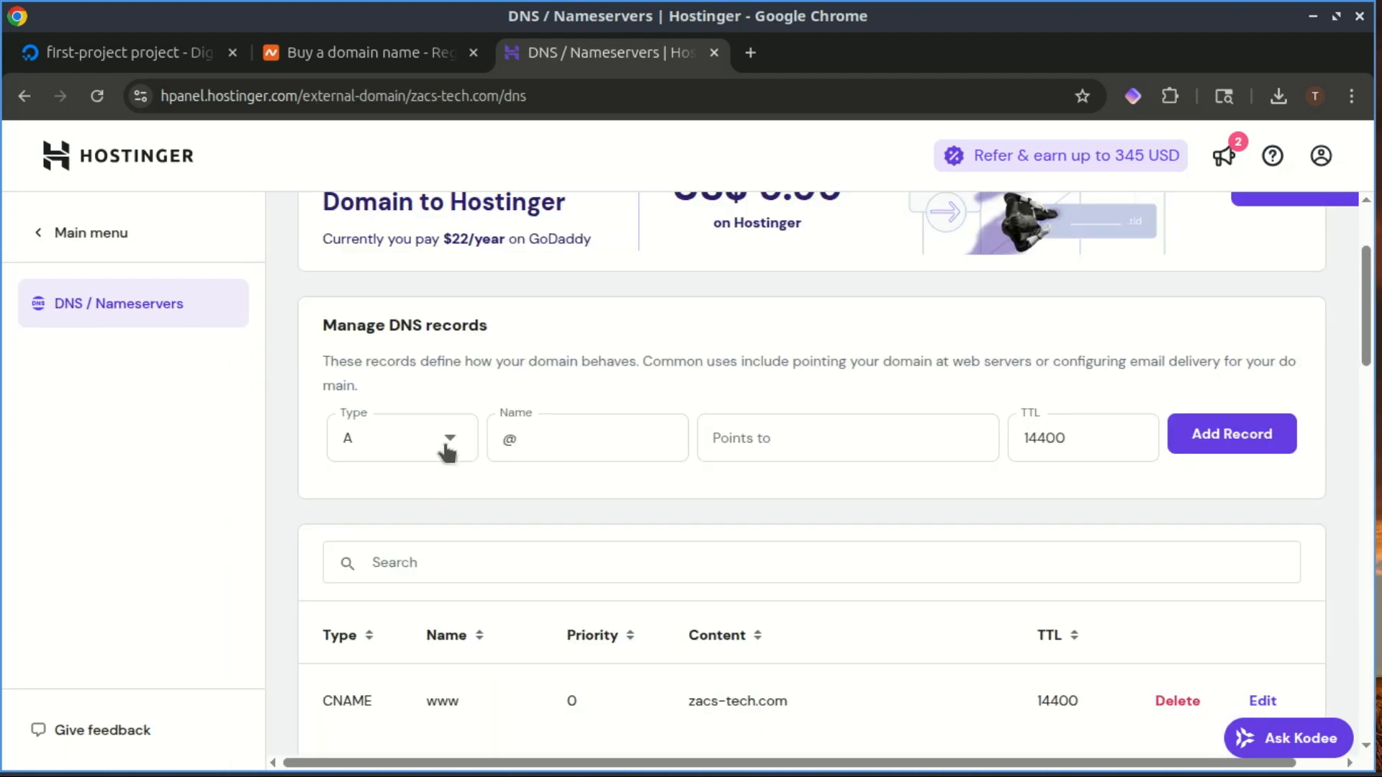
# - Start a type A record named blog, then return to the DigitalOcean droplet page
pyautogui.click(447, 443)
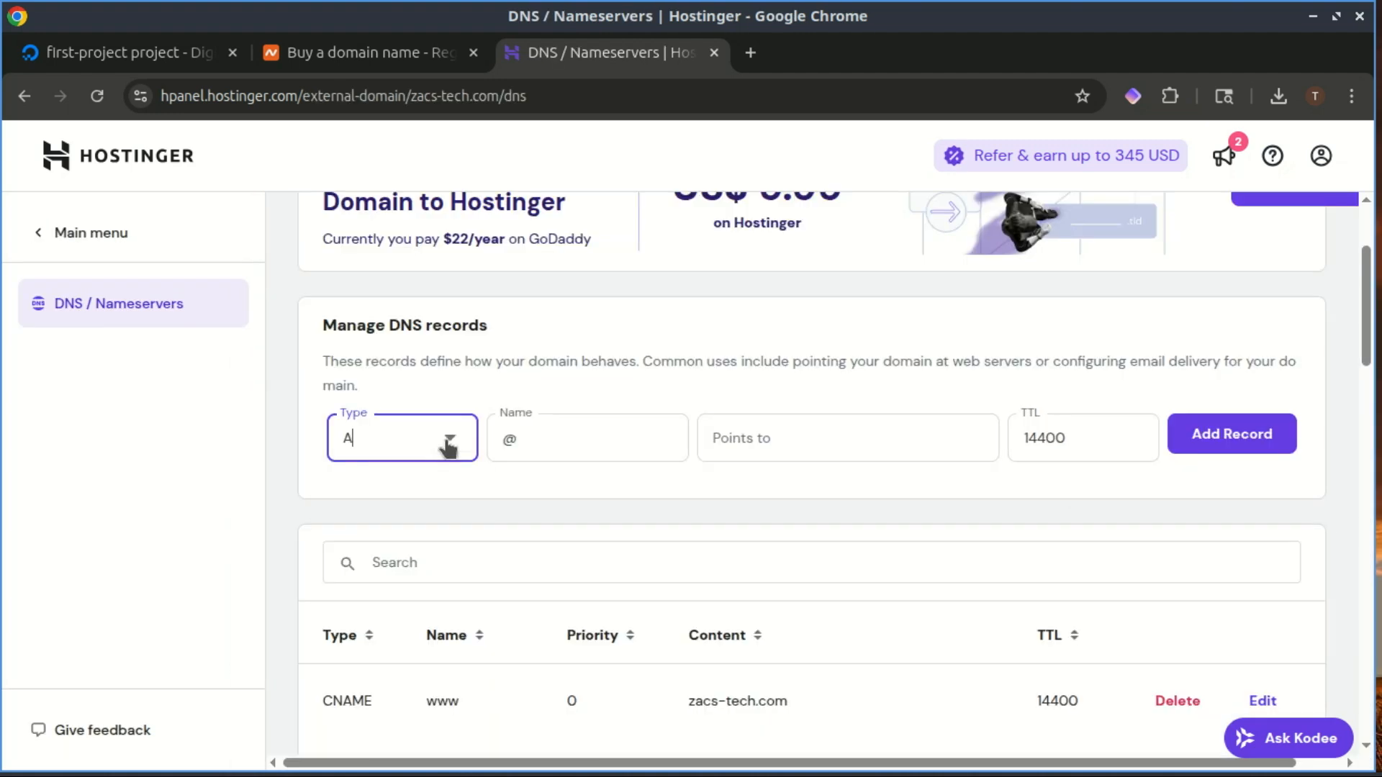
pyautogui.click(449, 446)
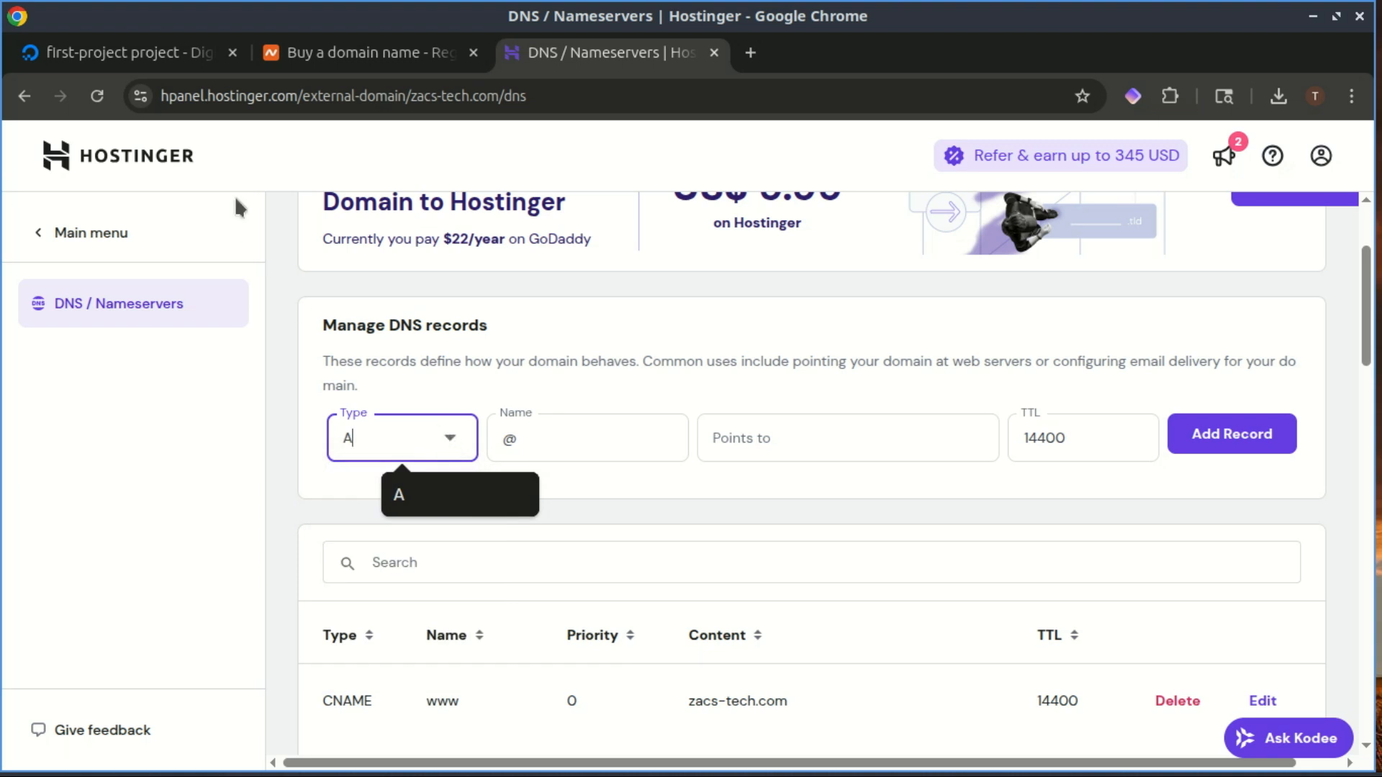
pyautogui.press('Tab')
pyautogui.write('blog')
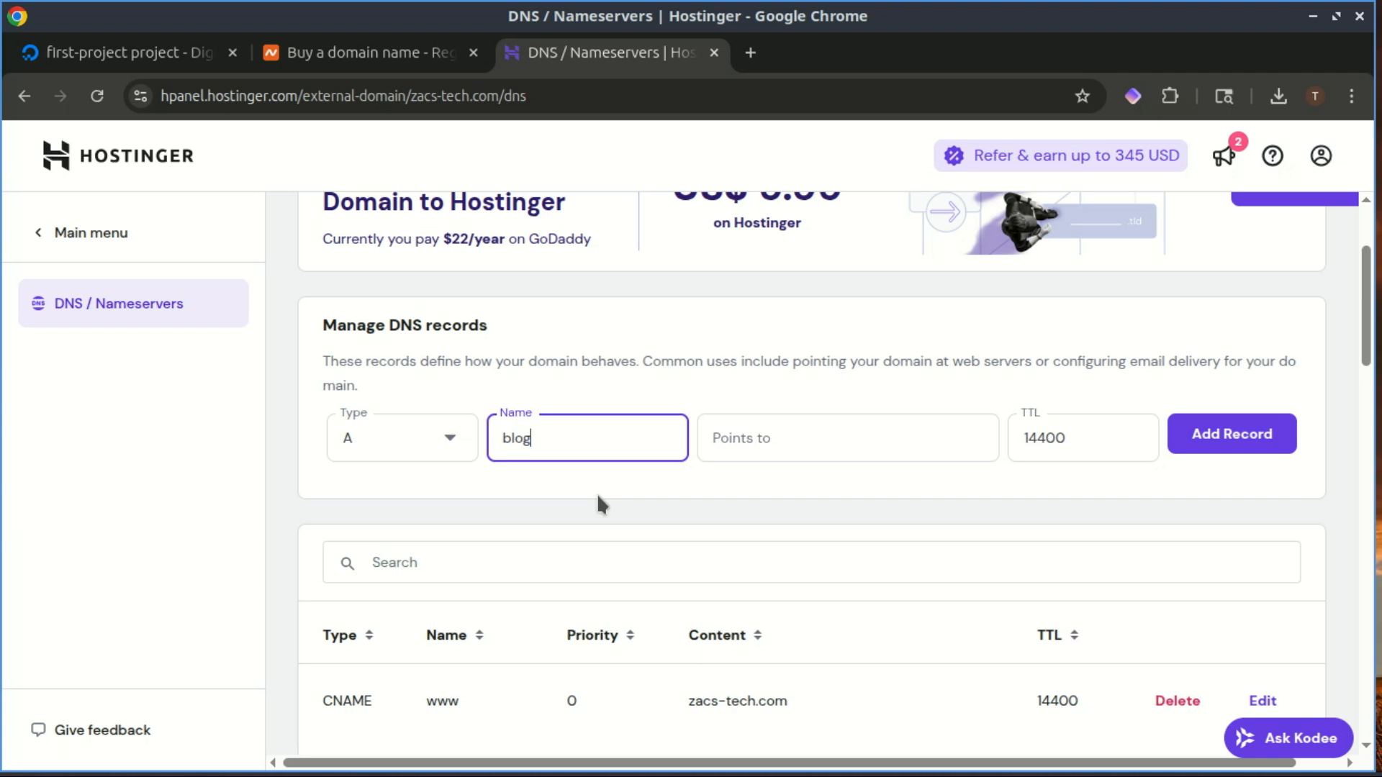
pyautogui.click(167, 51)
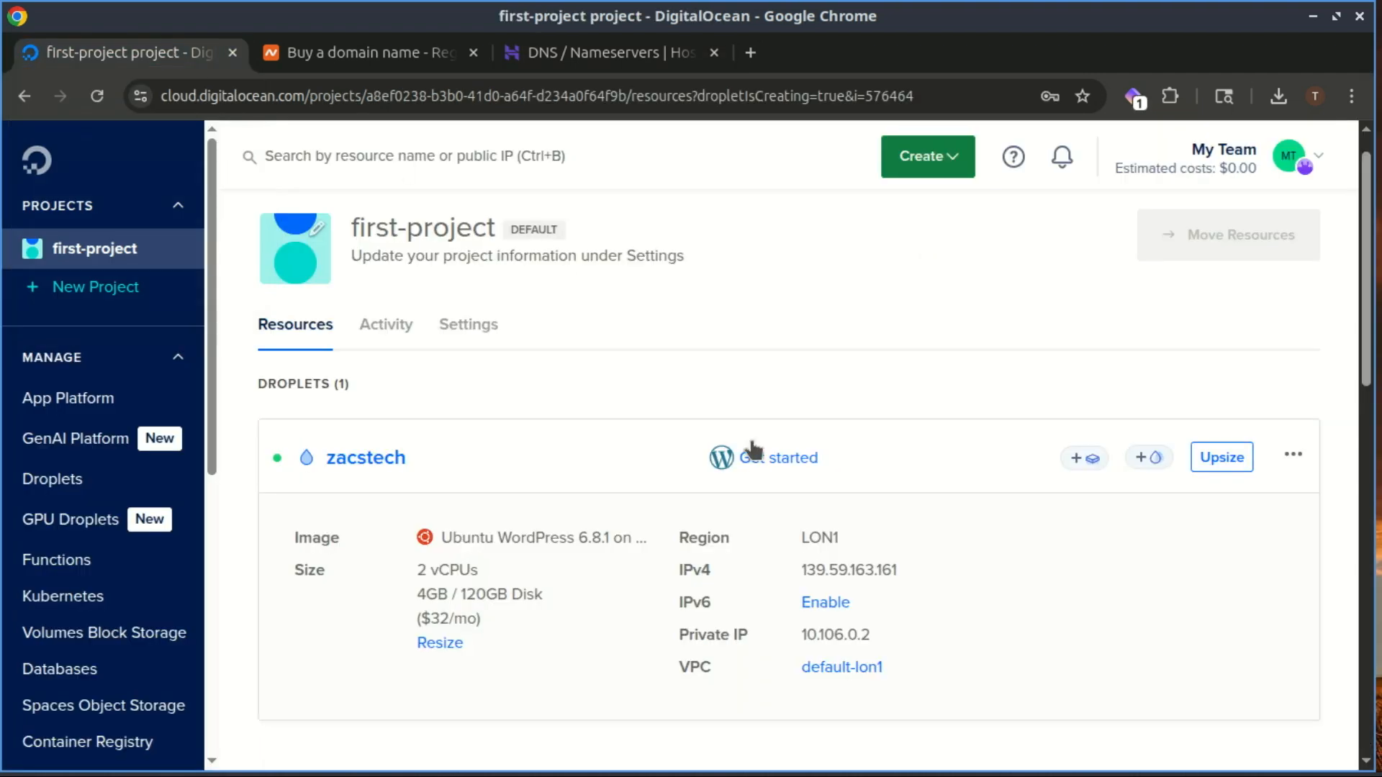
pyautogui.moveTo(885, 576)
# - Point the blog A record to the copied droplet IP 139.59.163.161 and add it
pyautogui.click(559, 52)
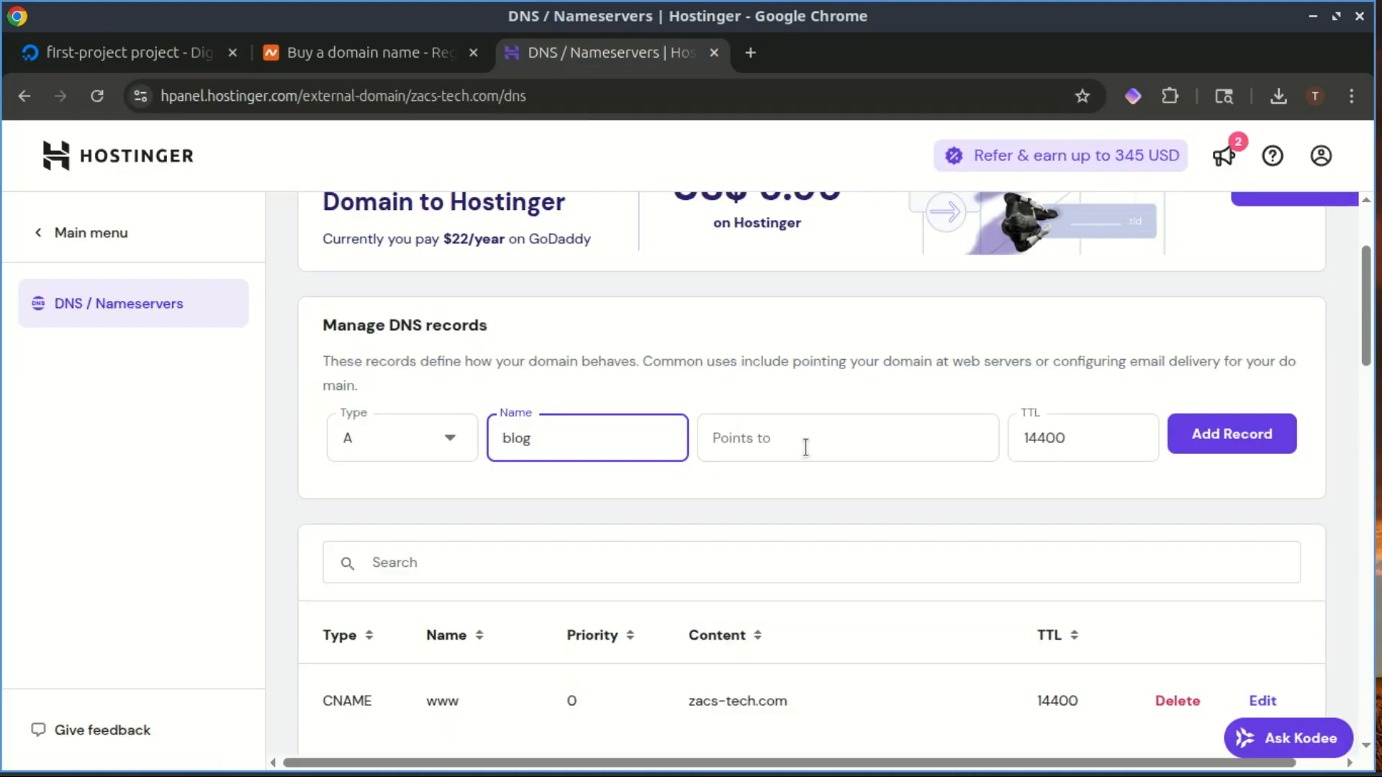
pyautogui.click(830, 436)
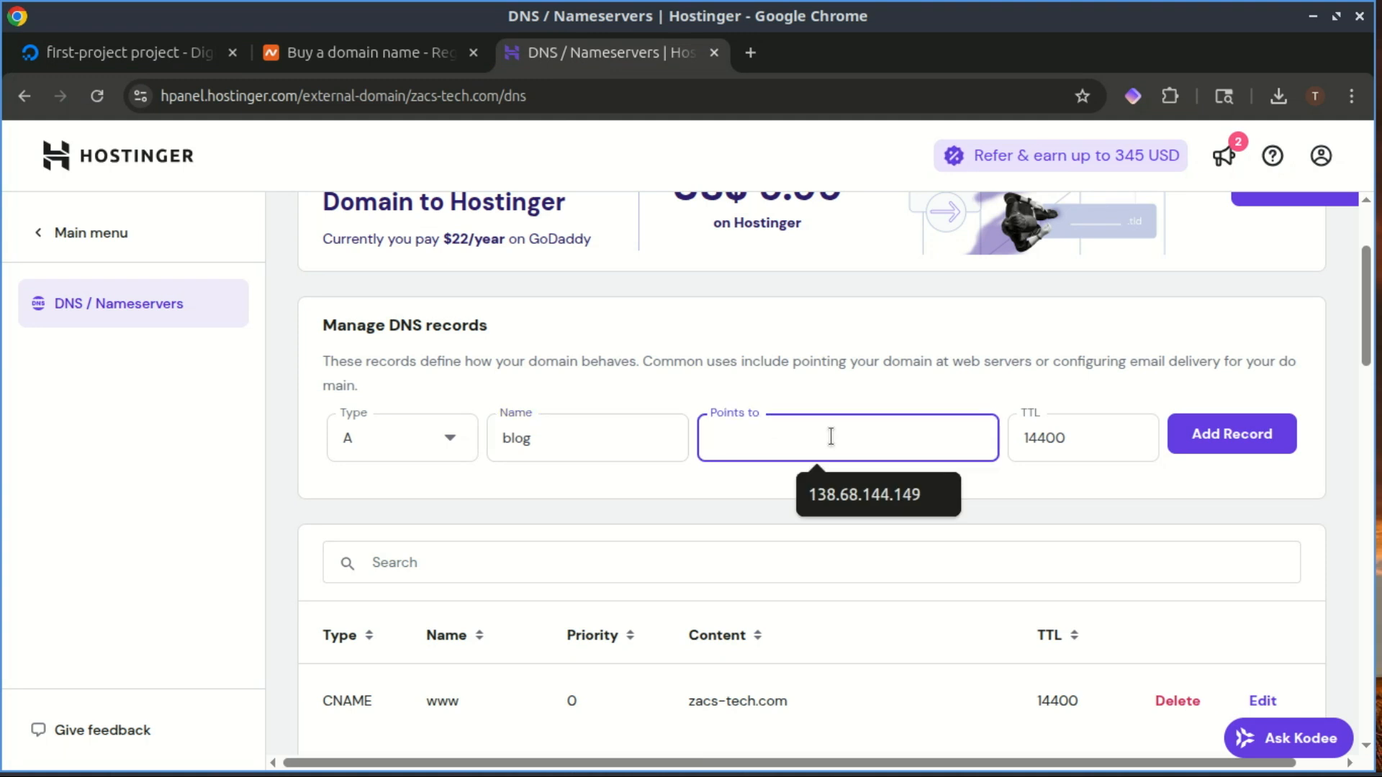
pyautogui.write('139.59.163.161')
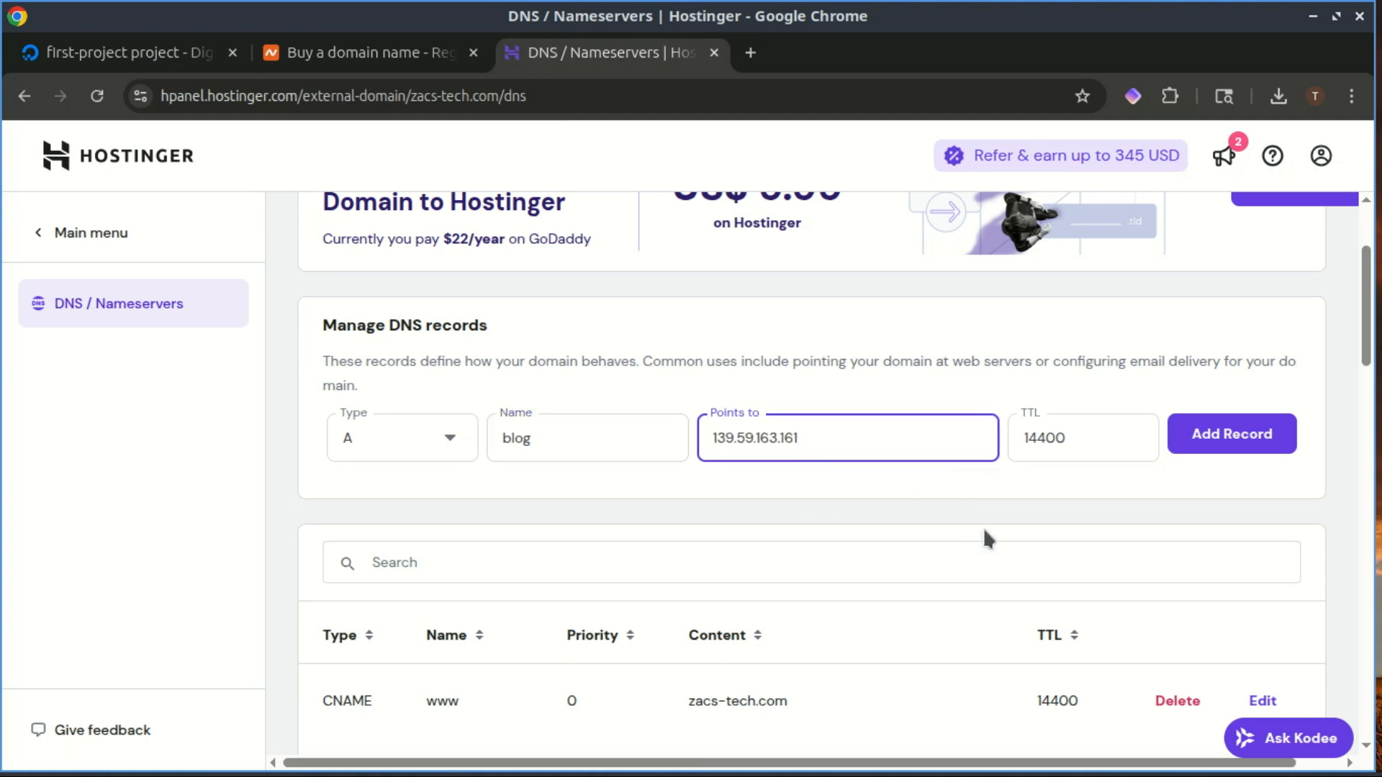
pyautogui.click(1211, 434)
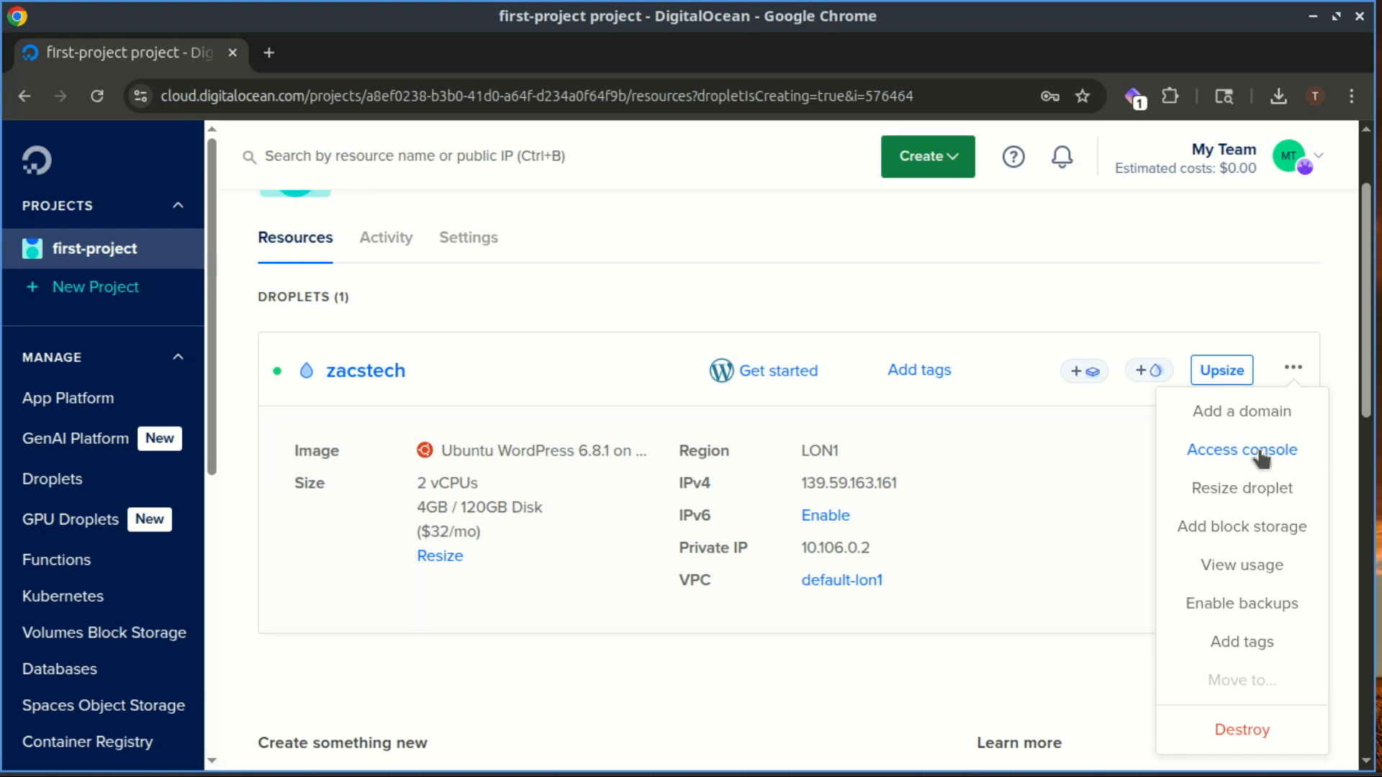
# - Power on the zacstech droplet from its console access page and launch the Droplet Console
pyautogui.click(1260, 451)
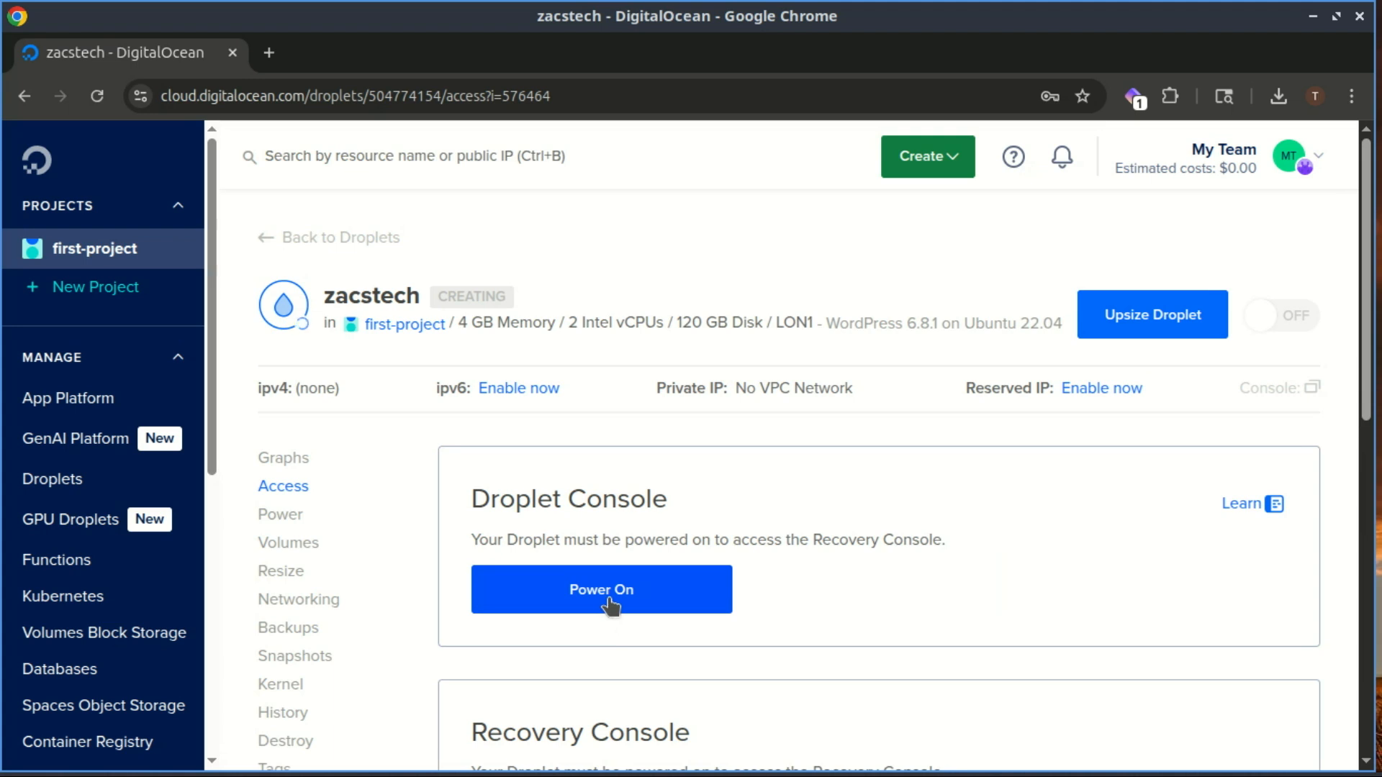
pyautogui.click(610, 604)
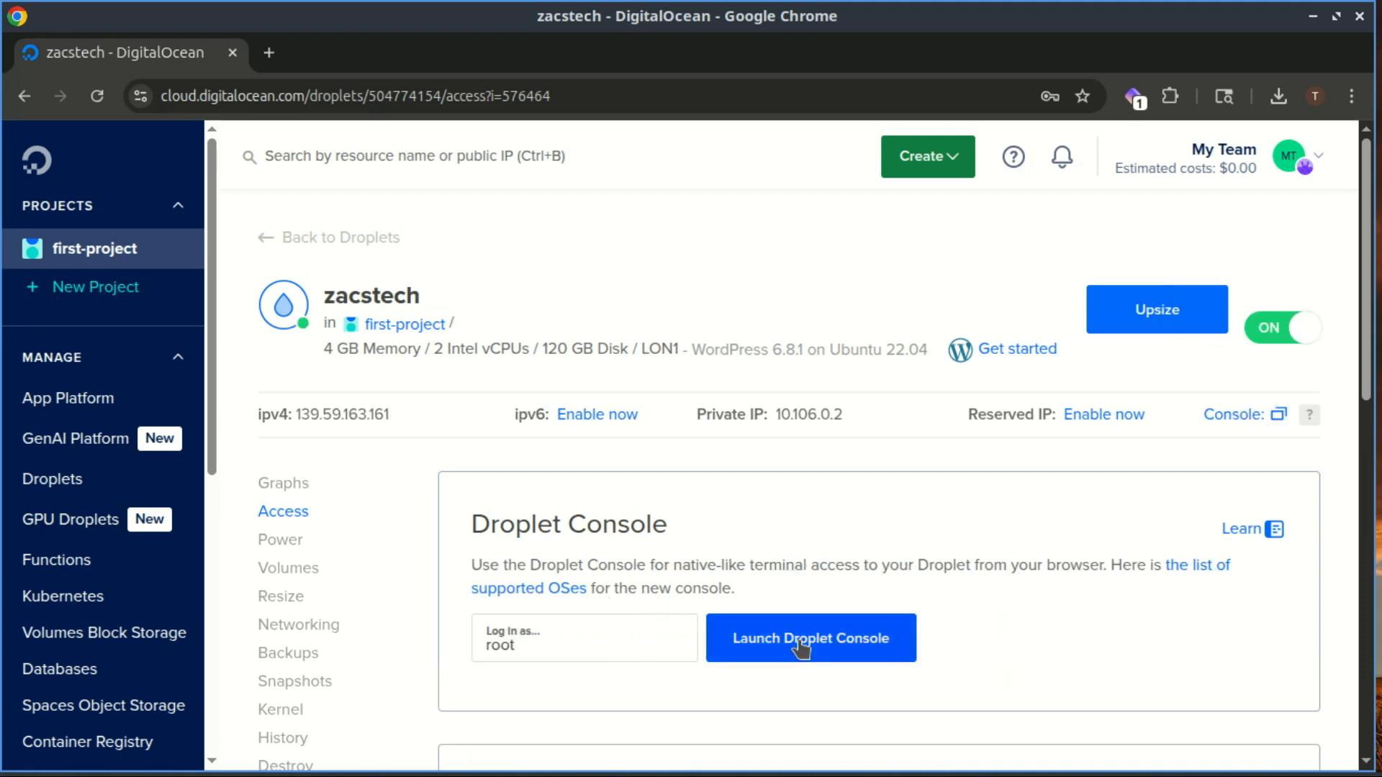
pyautogui.moveTo(1367, 358); pyautogui.dragTo(1363, 388)
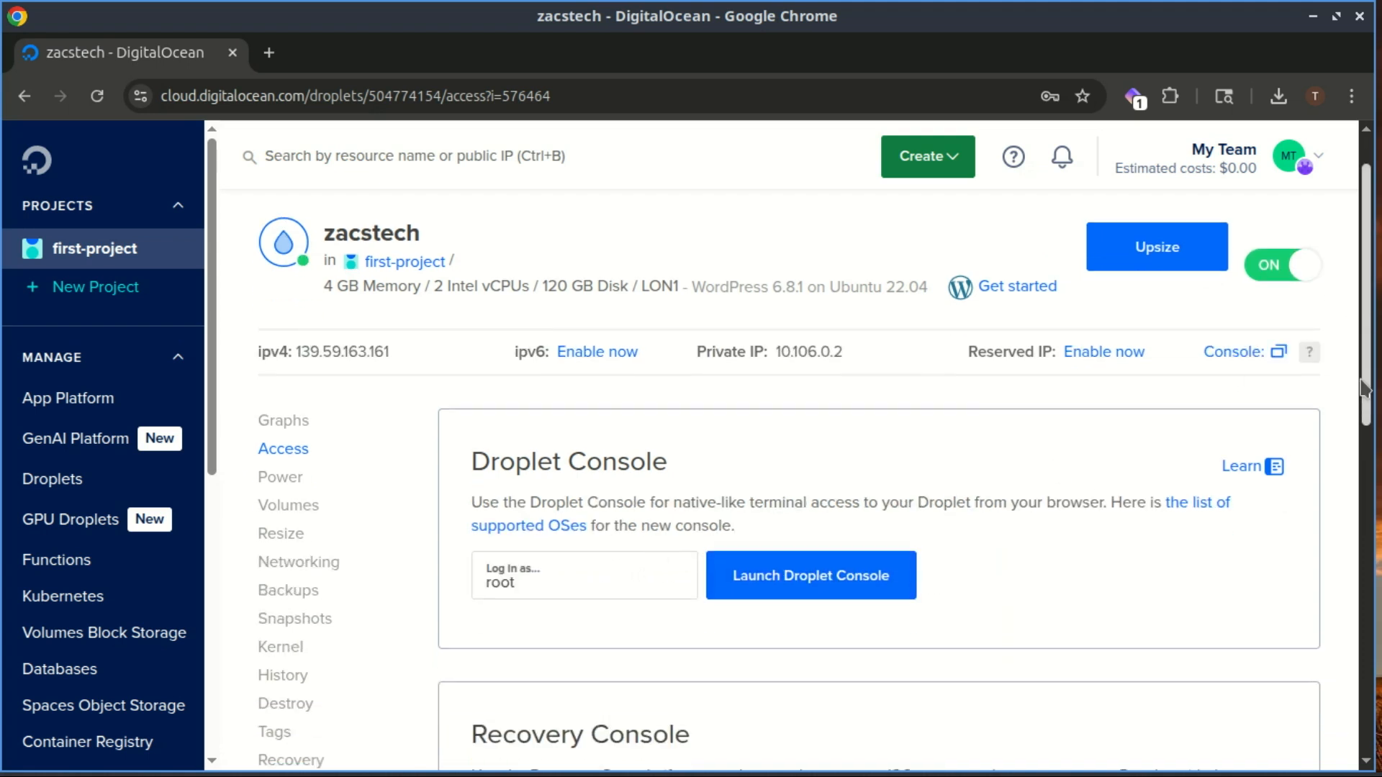
pyautogui.click(870, 588)
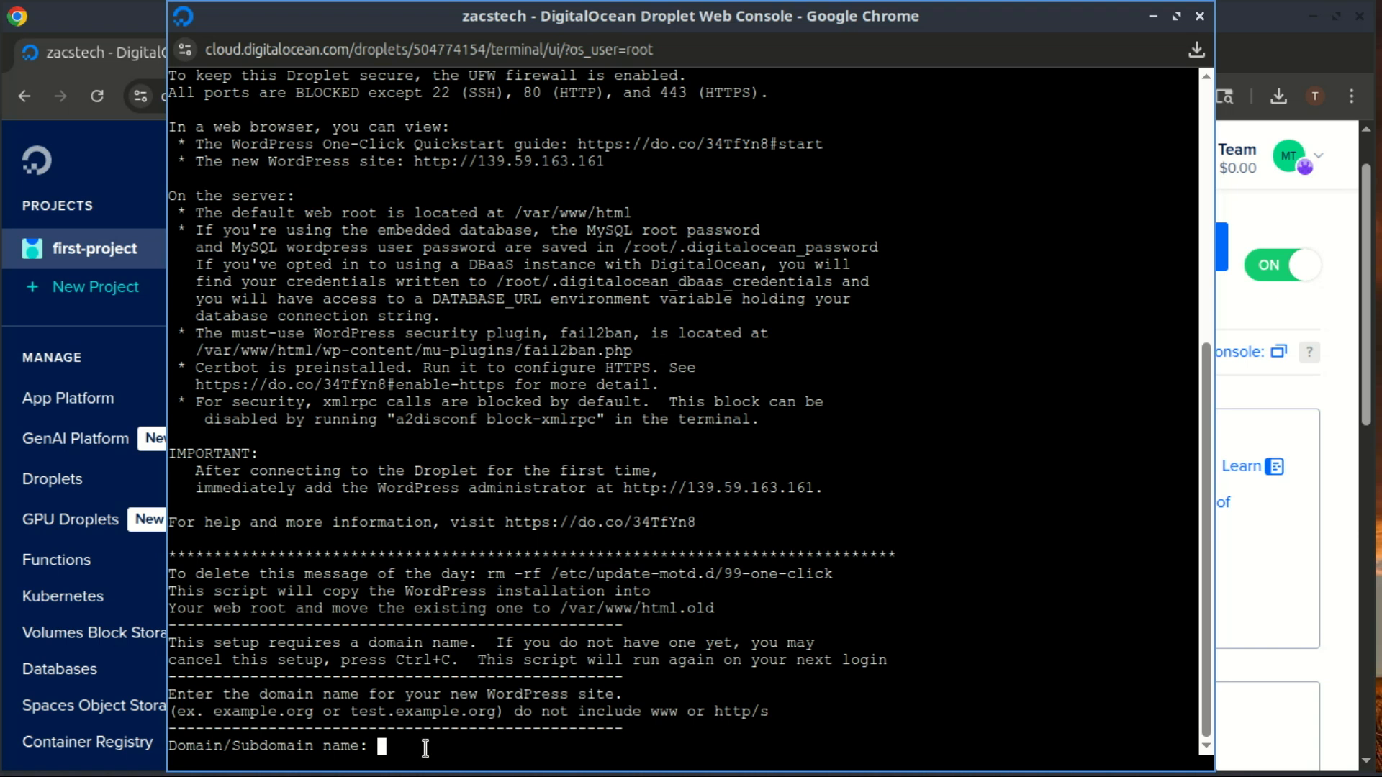
# - Give the setup script the domain blog.zacs-tech.com, the admin e-mail and the admin username
pyautogui.write('blog.zacs-tech')
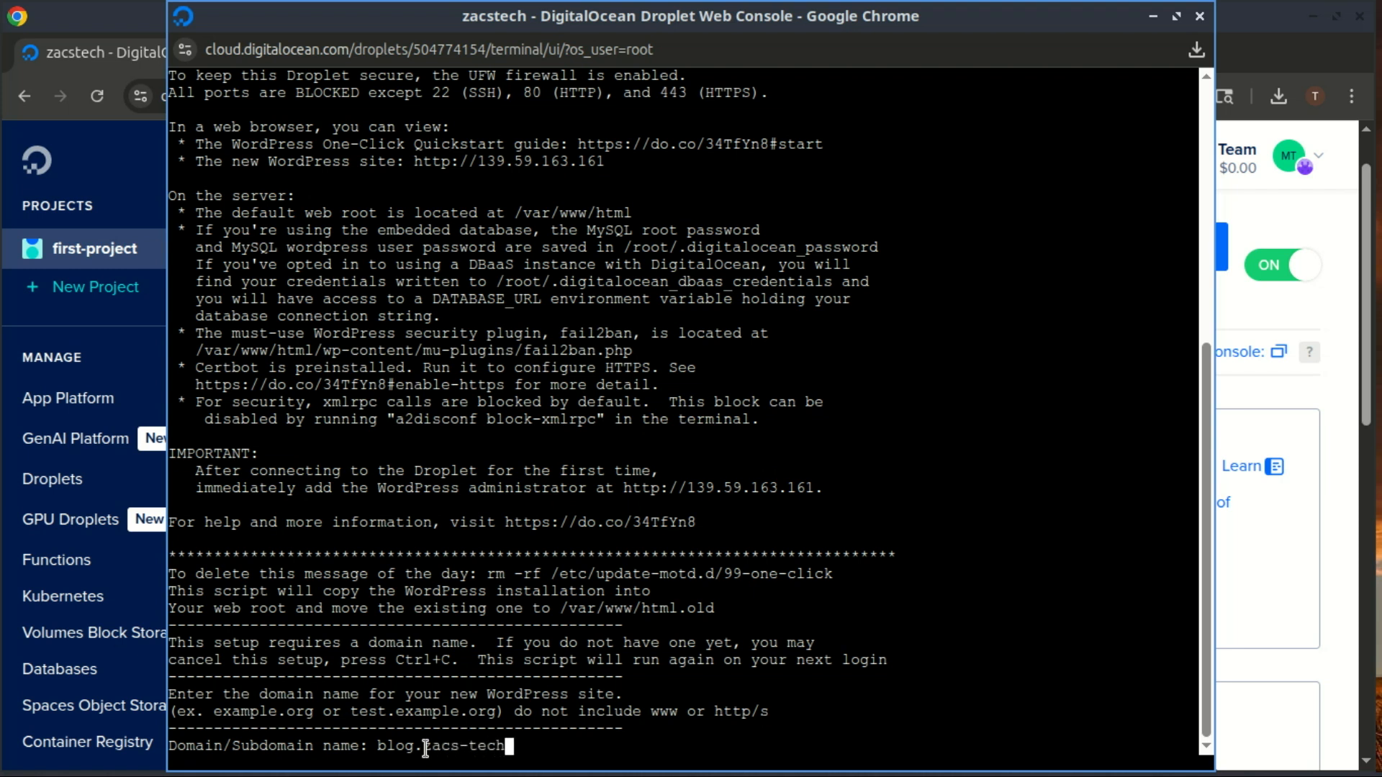
pyautogui.write('.com')
pyautogui.press('Return')
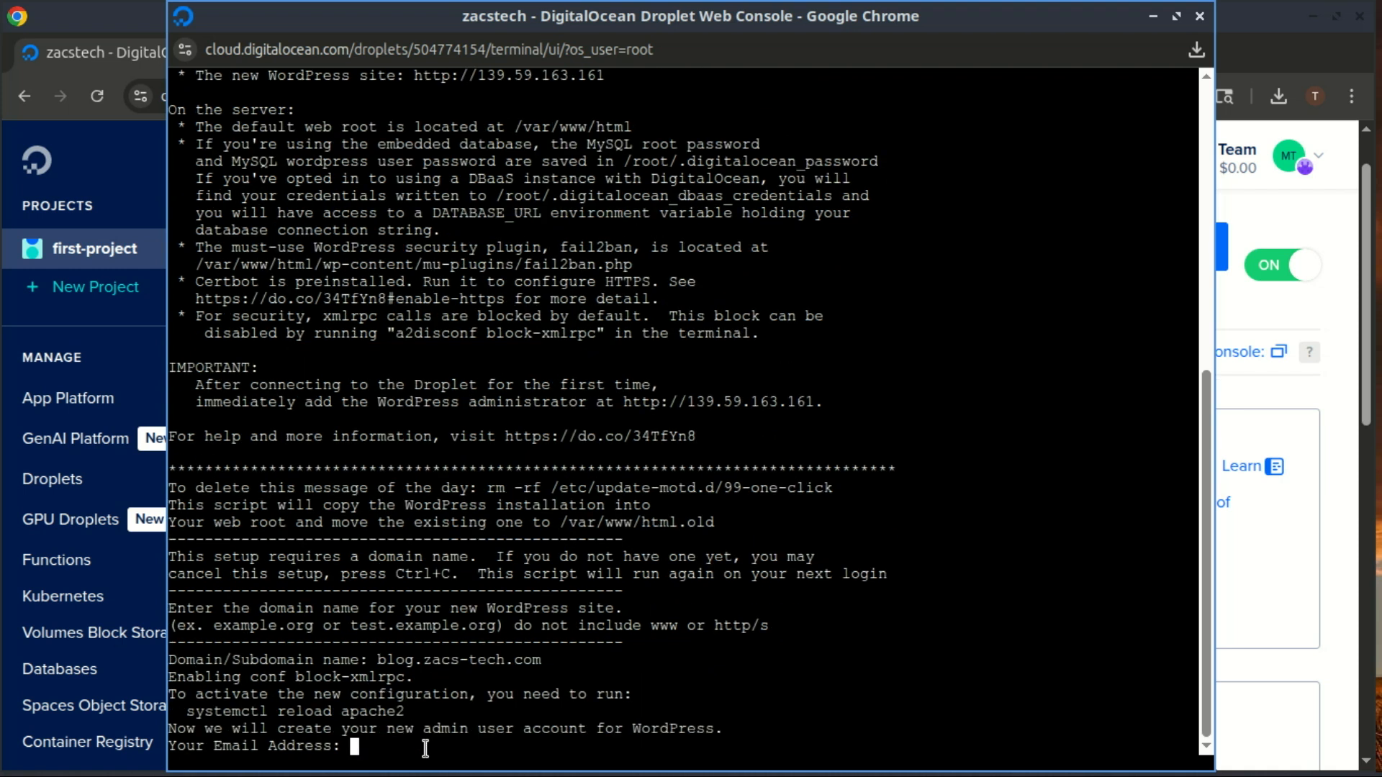
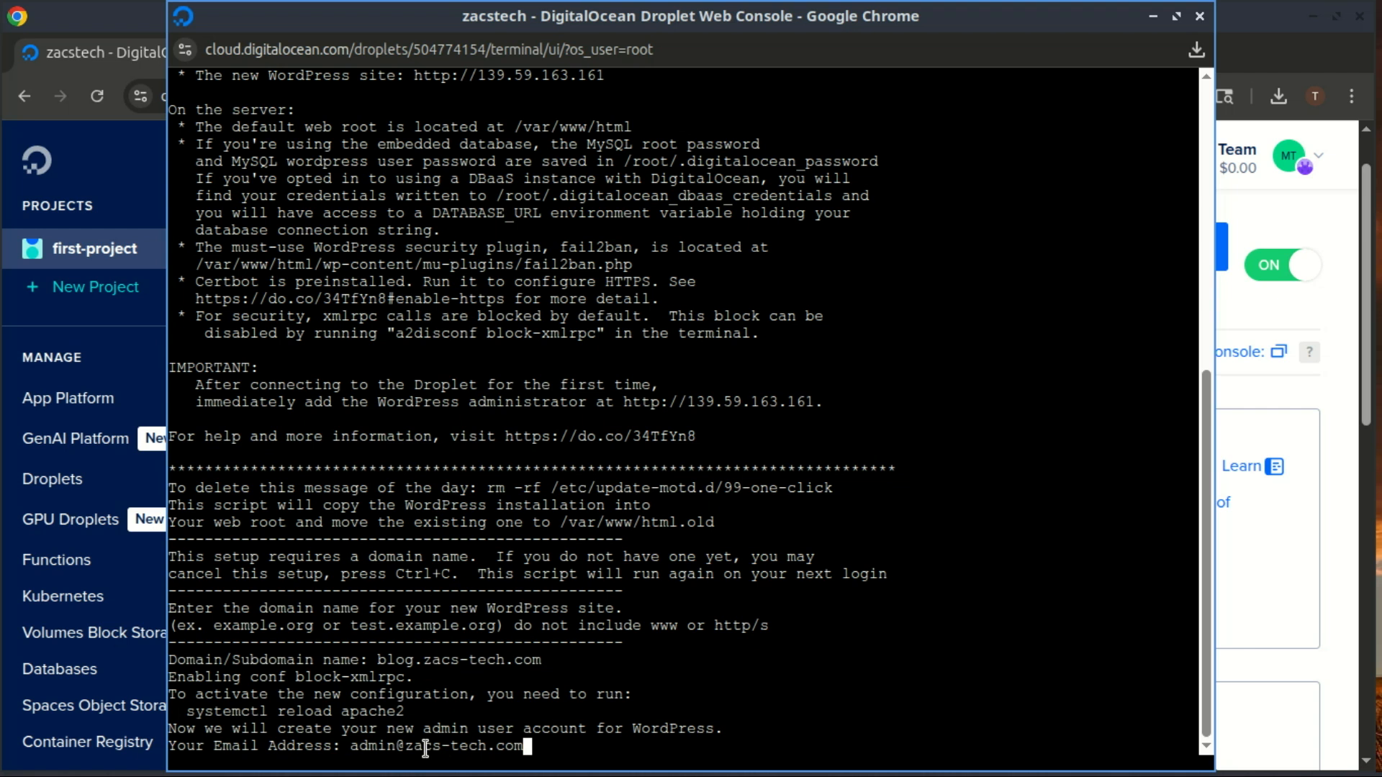
pyautogui.press('Return')
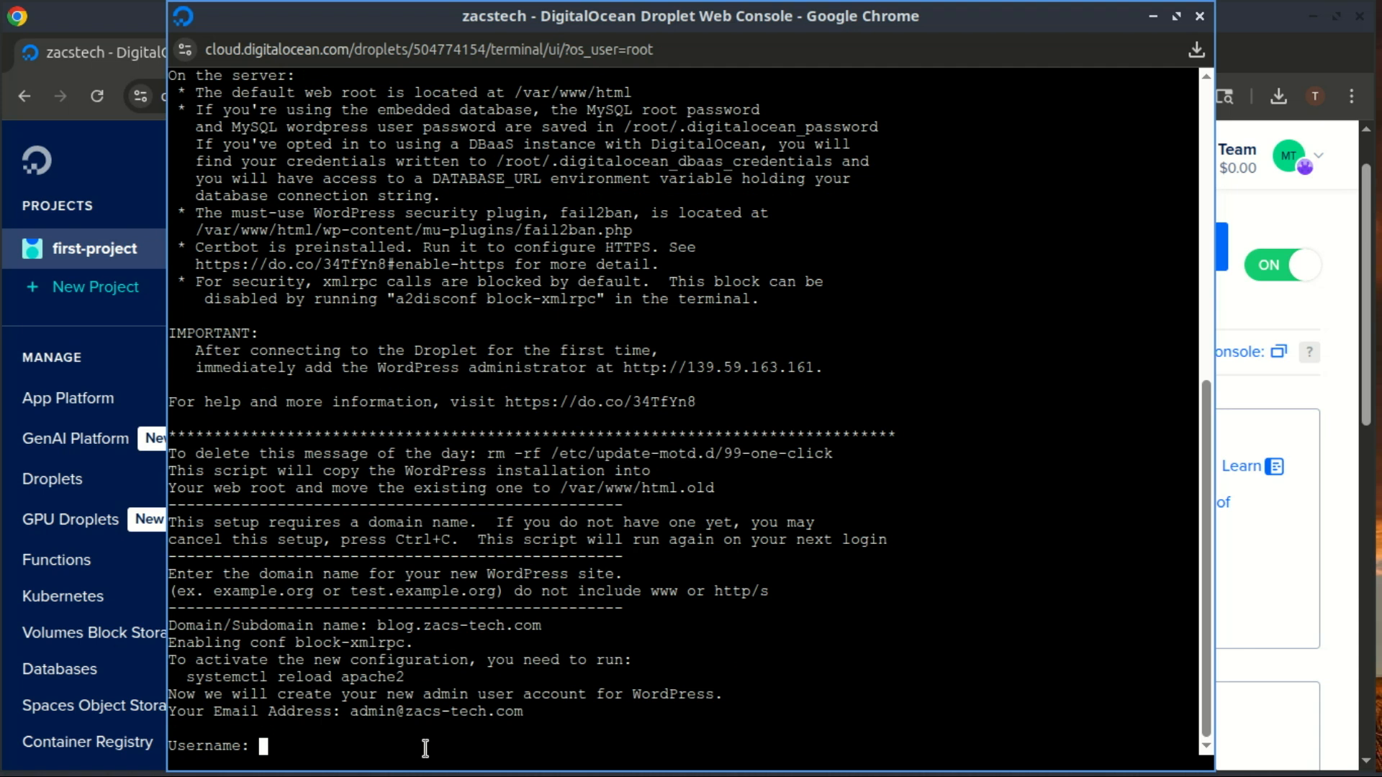
pyautogui.write('zack')
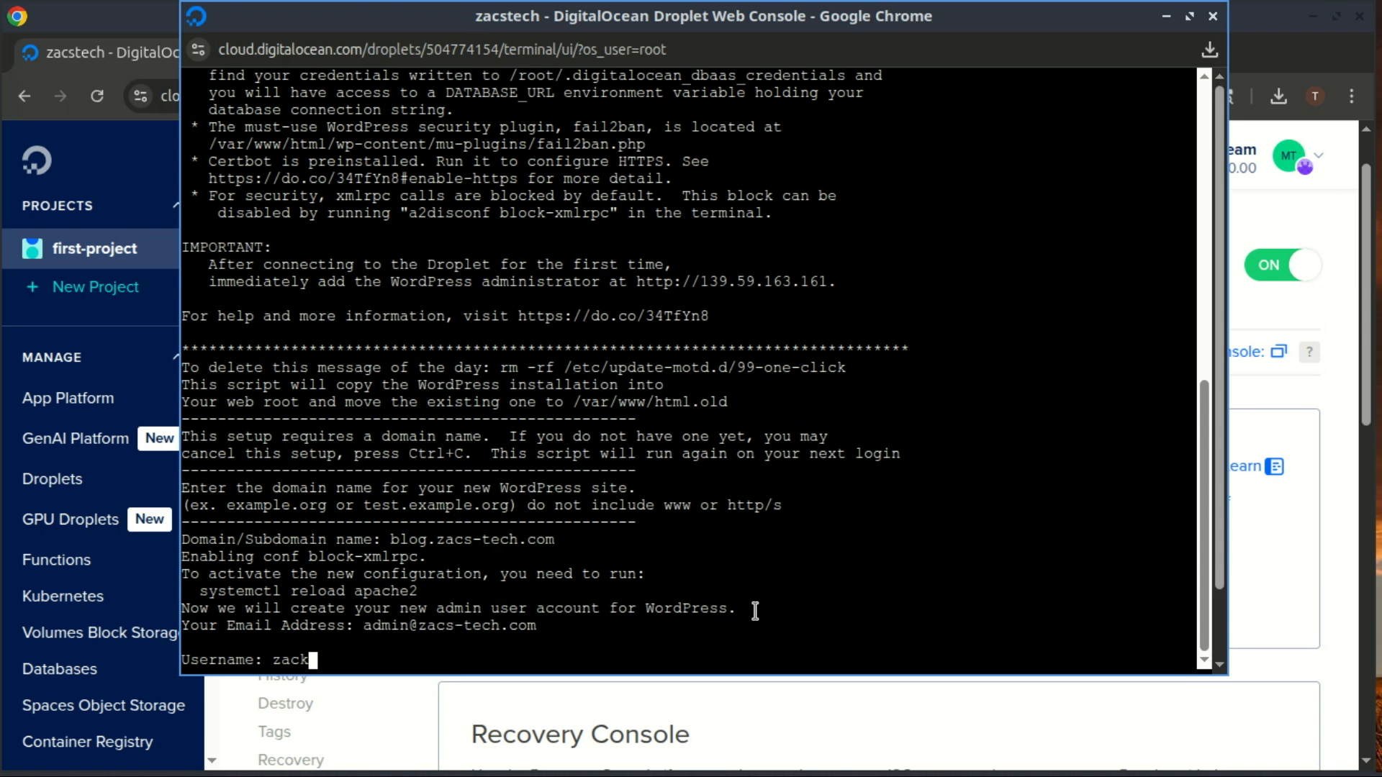
pyautogui.press('Return')
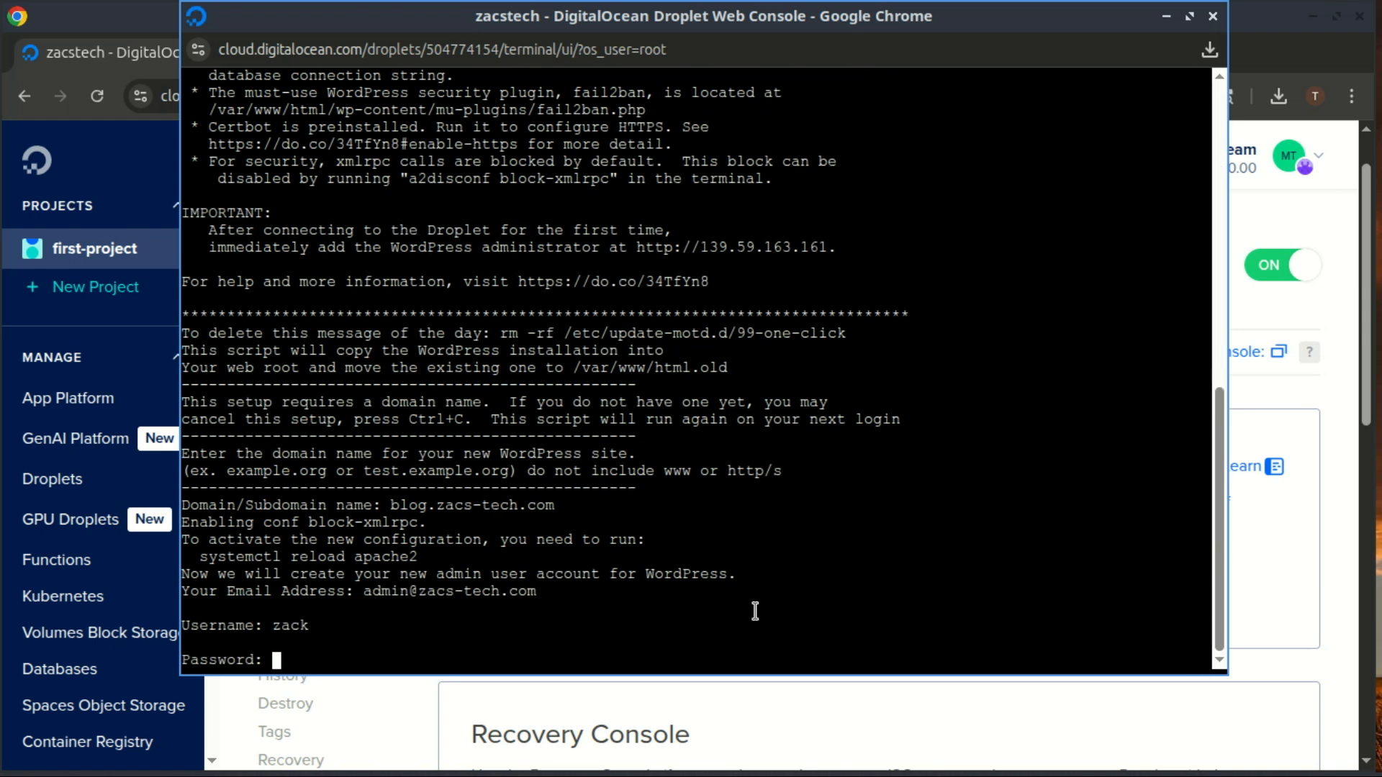
# - Submit the admin password, set the blog title to Zacstech, and confirm the details with y
pyautogui.press('Return')
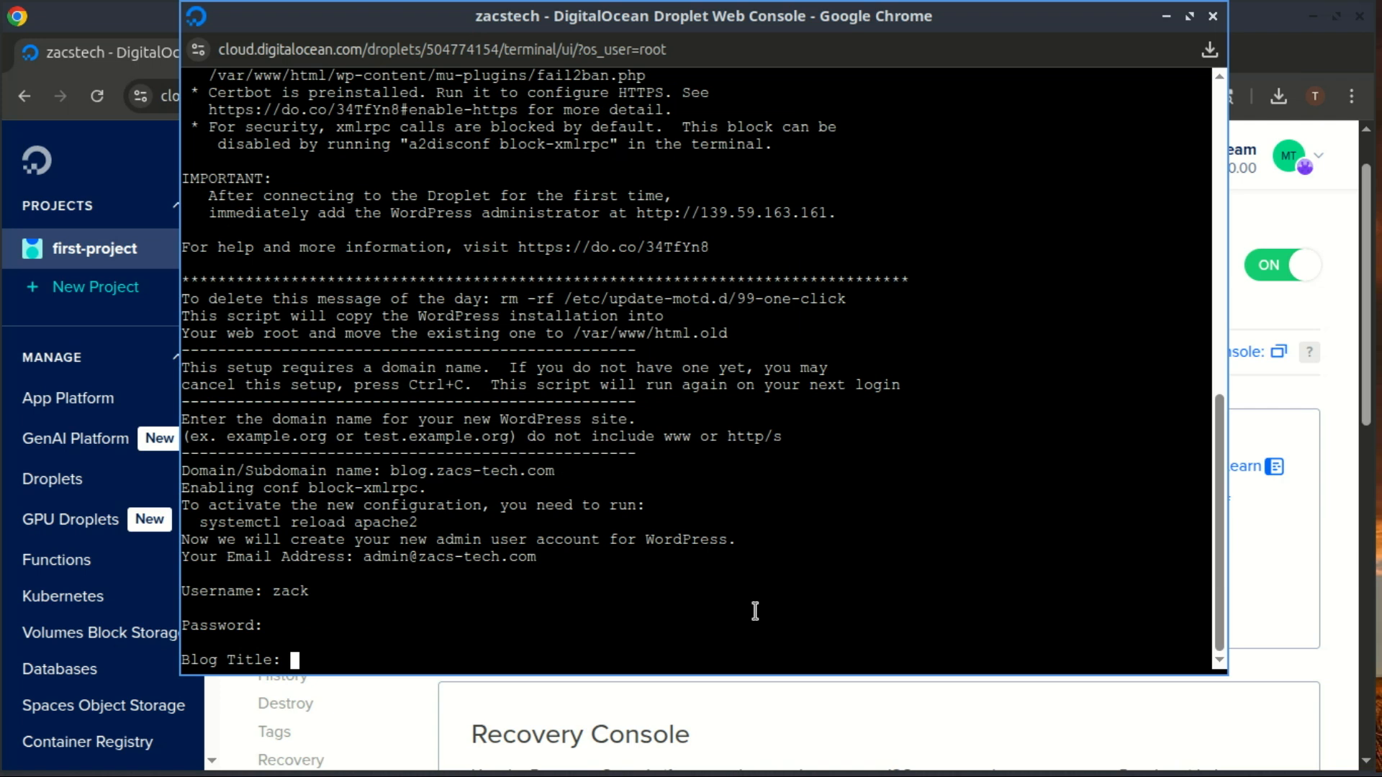
pyautogui.write('Zacstech')
pyautogui.press('Return')
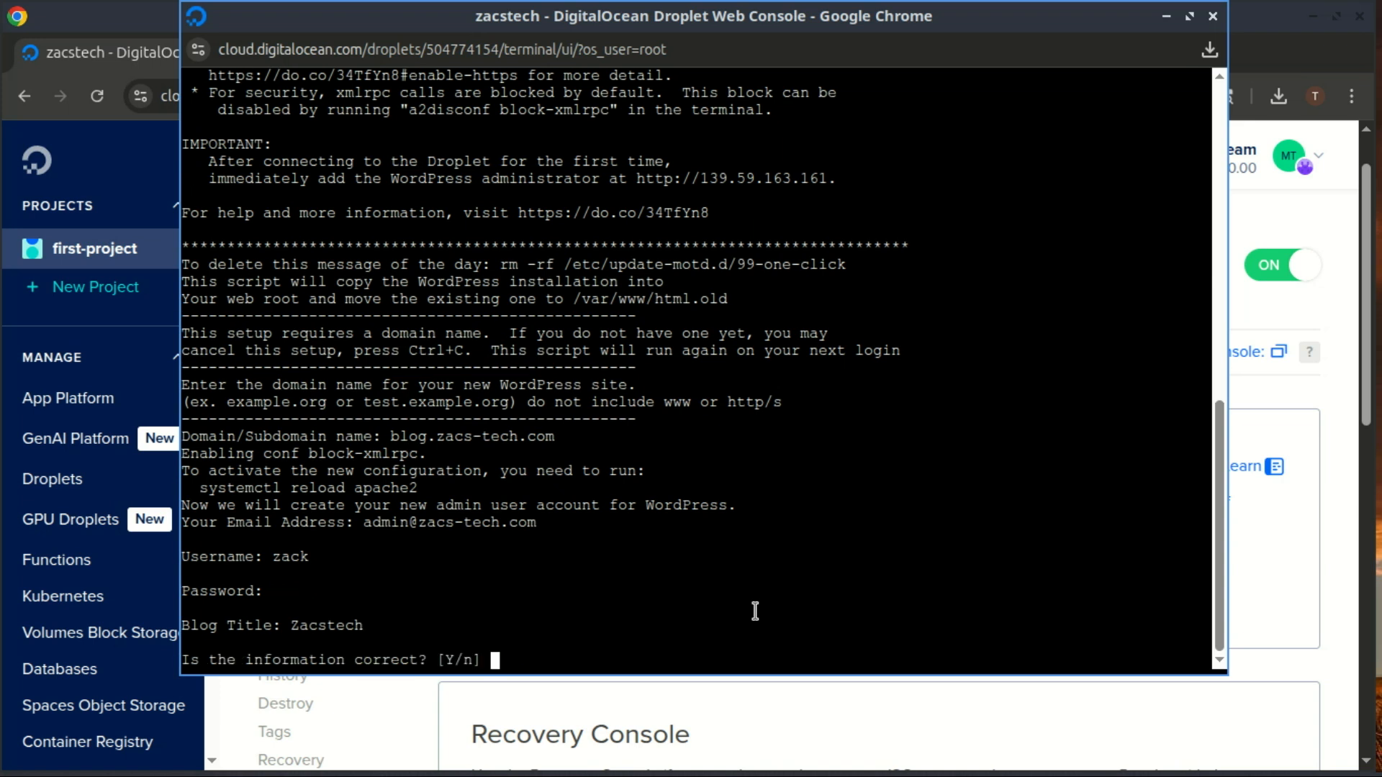
pyautogui.write('y')
pyautogui.press('Return')
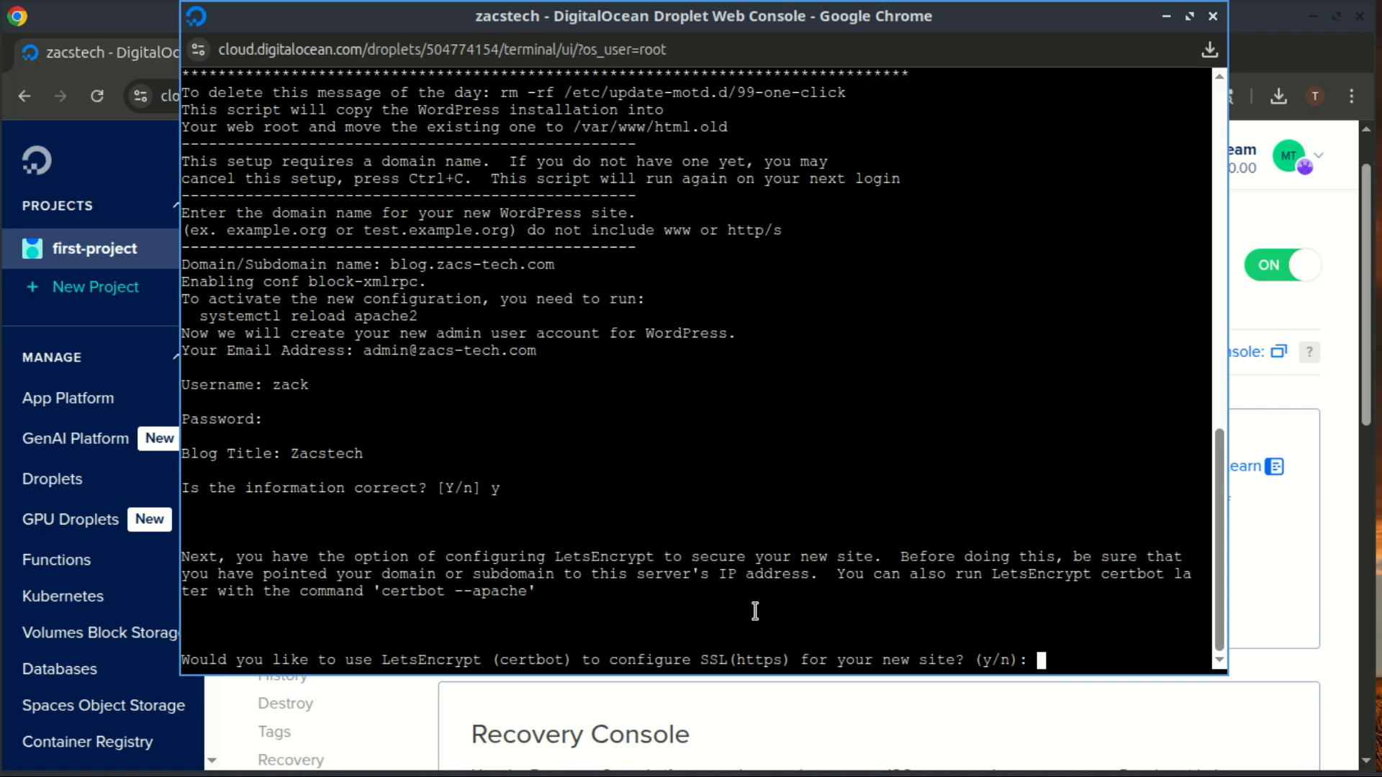
# - Accept certbot HTTPS, enter the notice e-mail, agree to terms and EFF sharing, choose option 1
pyautogui.write('y')
pyautogui.press('Return')
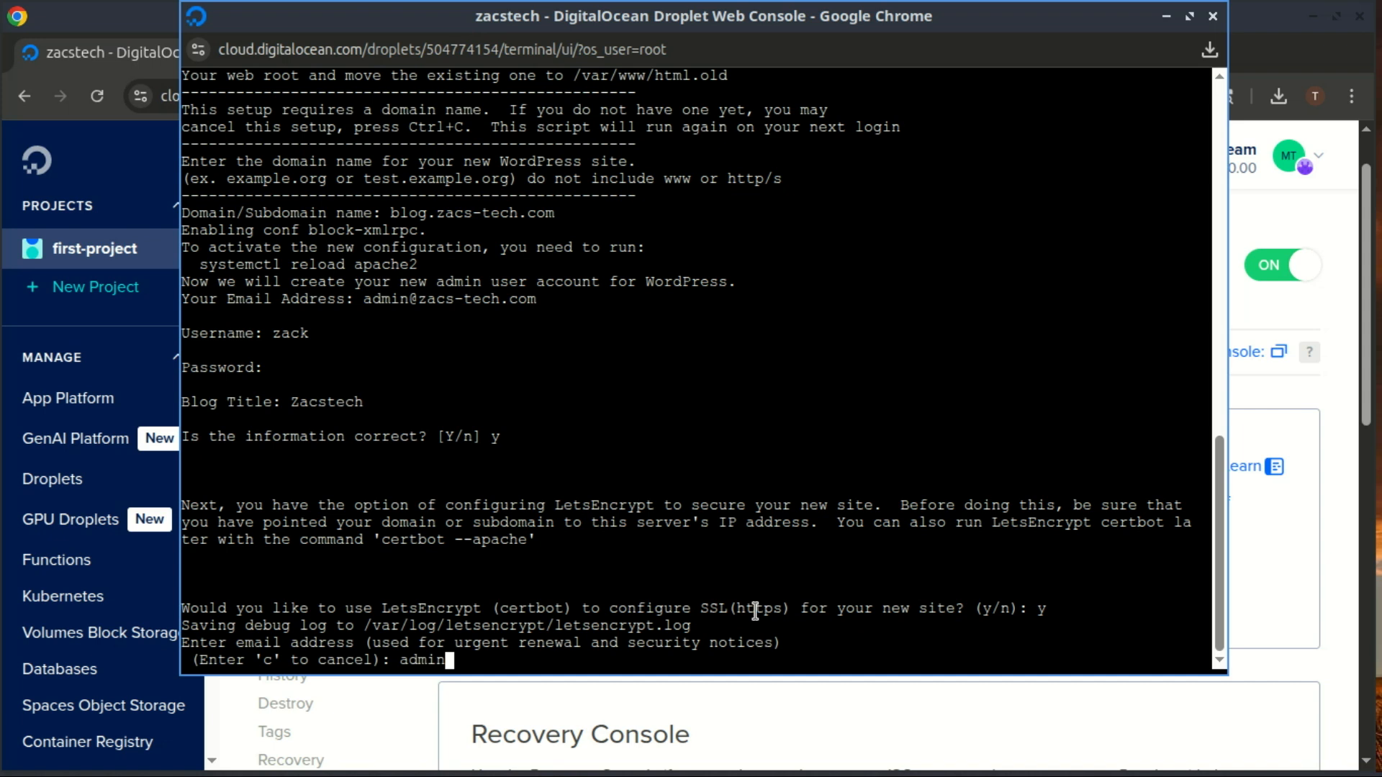
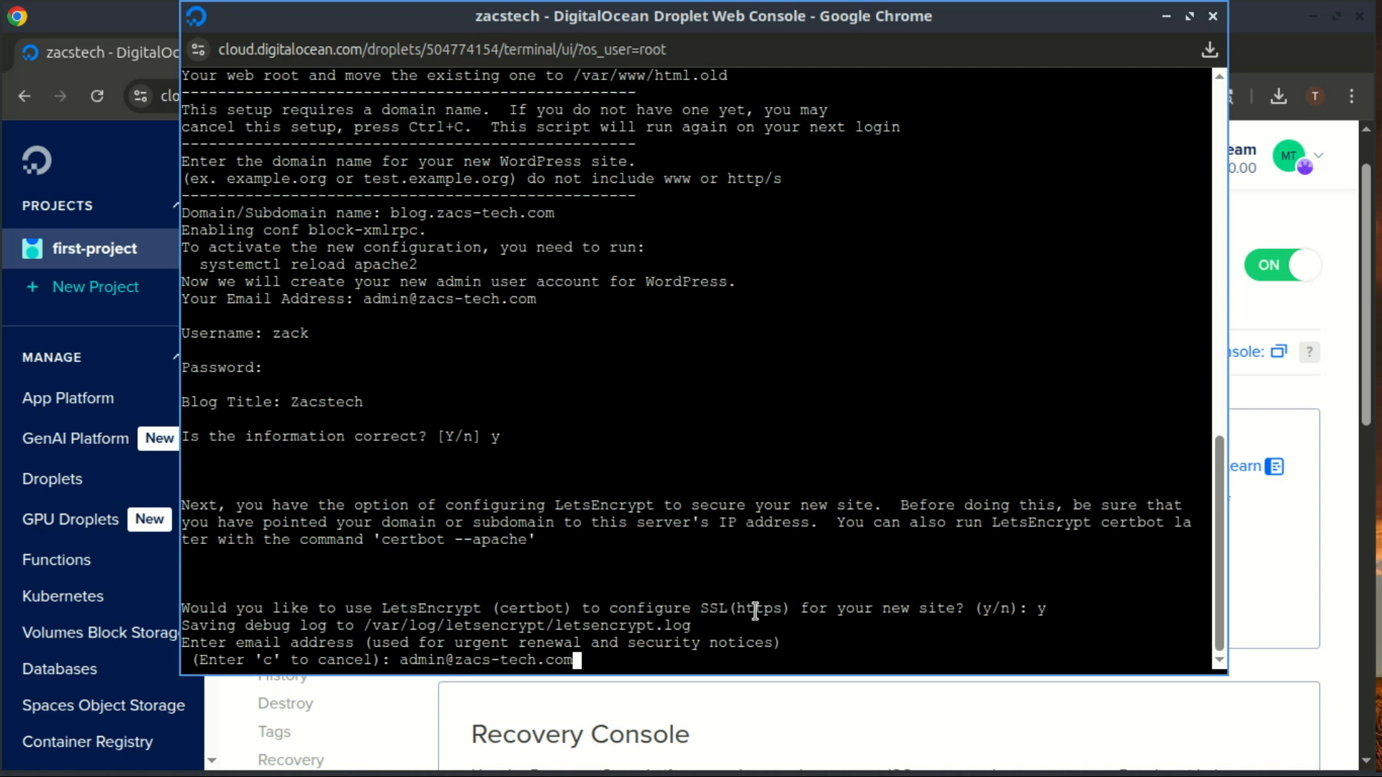
pyautogui.press('Return')
pyautogui.write('y')
pyautogui.press('Return')
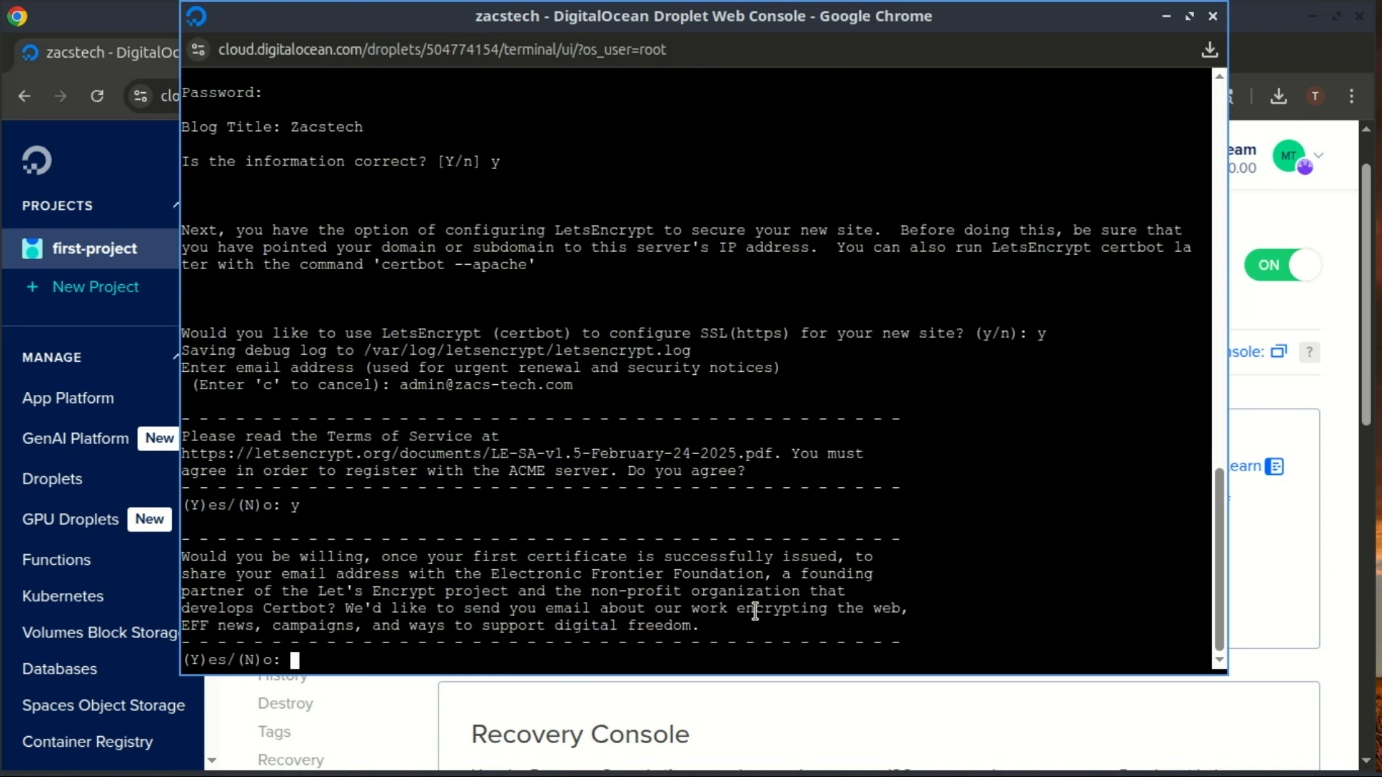
pyautogui.write('Y')
pyautogui.press('Return')
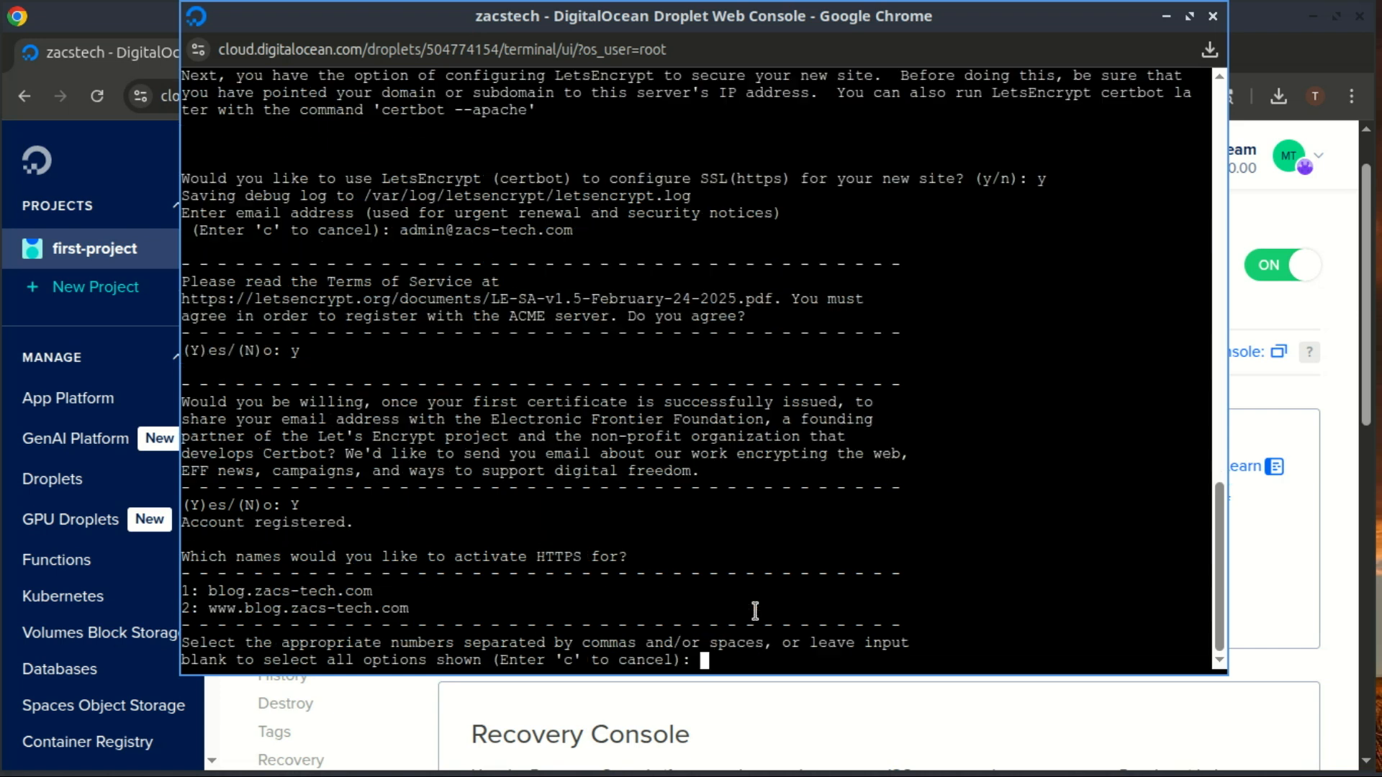
pyautogui.write('1')
pyautogui.press('Return')
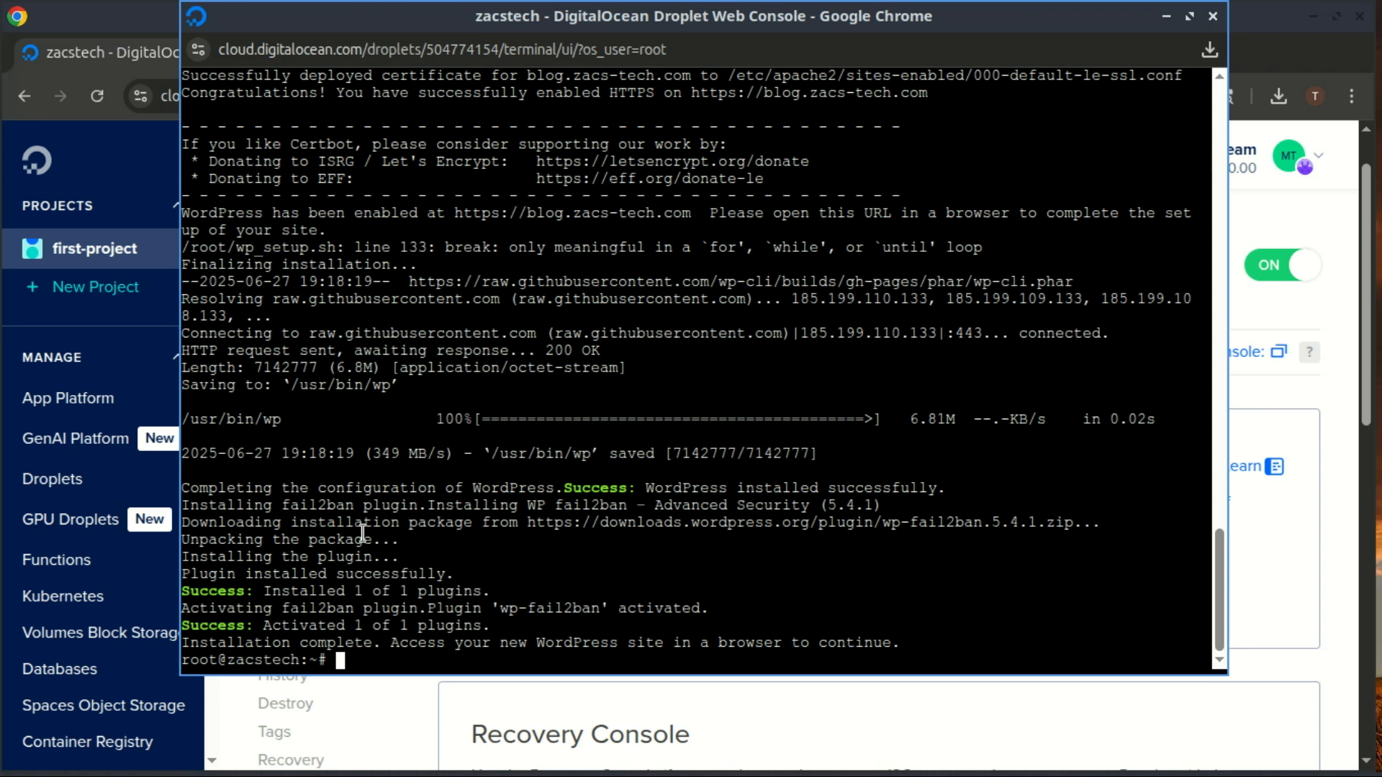
# - Highlight the wp-fail2ban plugin installation output once the installer finishes
pyautogui.moveTo(281, 510)
pyautogui.mouseDown()
pyautogui.moveTo(618, 505)
pyautogui.moveTo(619, 490)
pyautogui.moveTo(632, 517)
pyautogui.moveTo(623, 507)
pyautogui.moveTo(512, 546)
pyautogui.moveTo(460, 512)
pyautogui.moveTo(356, 524)
pyautogui.moveTo(285, 502)
pyautogui.mouseUp()
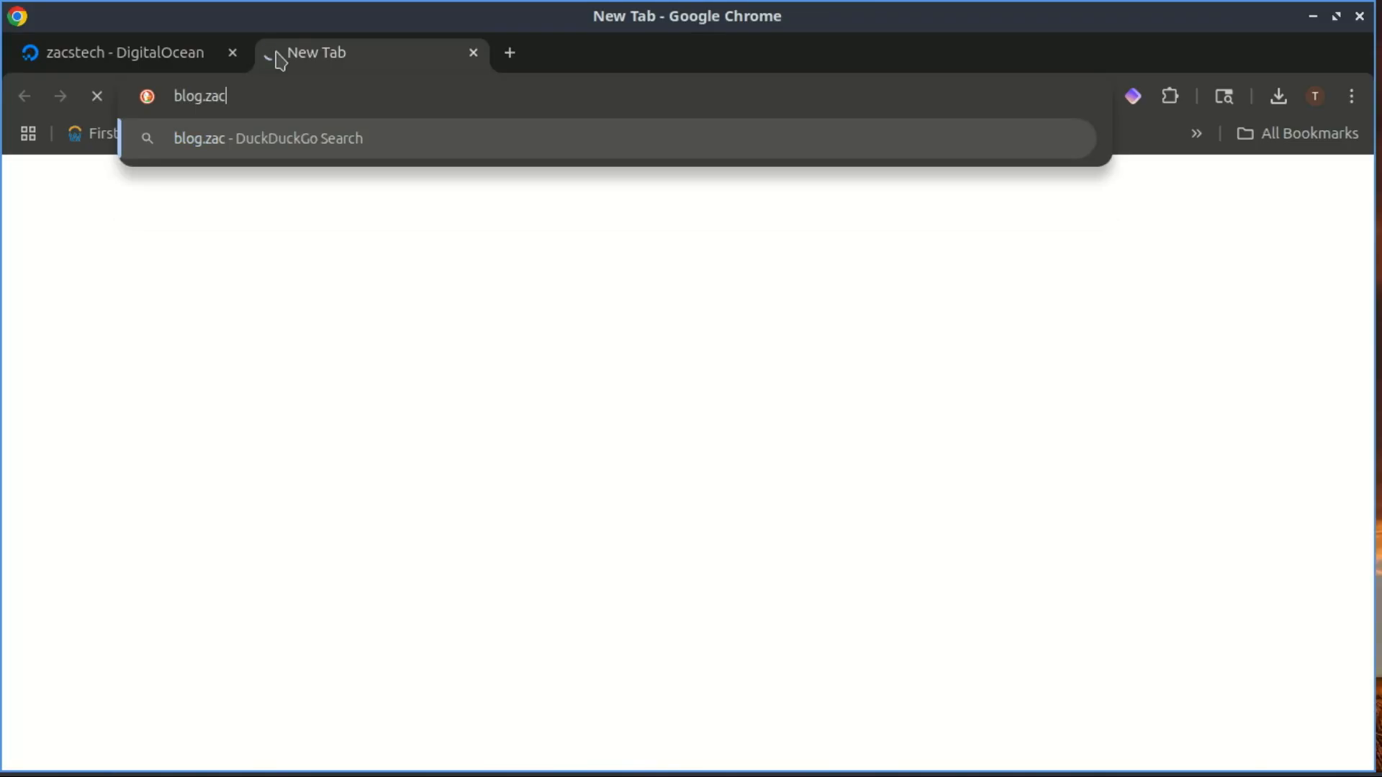
# - Load the live Zacstech site at blog.zacs-tech.com
pyautogui.write('s')
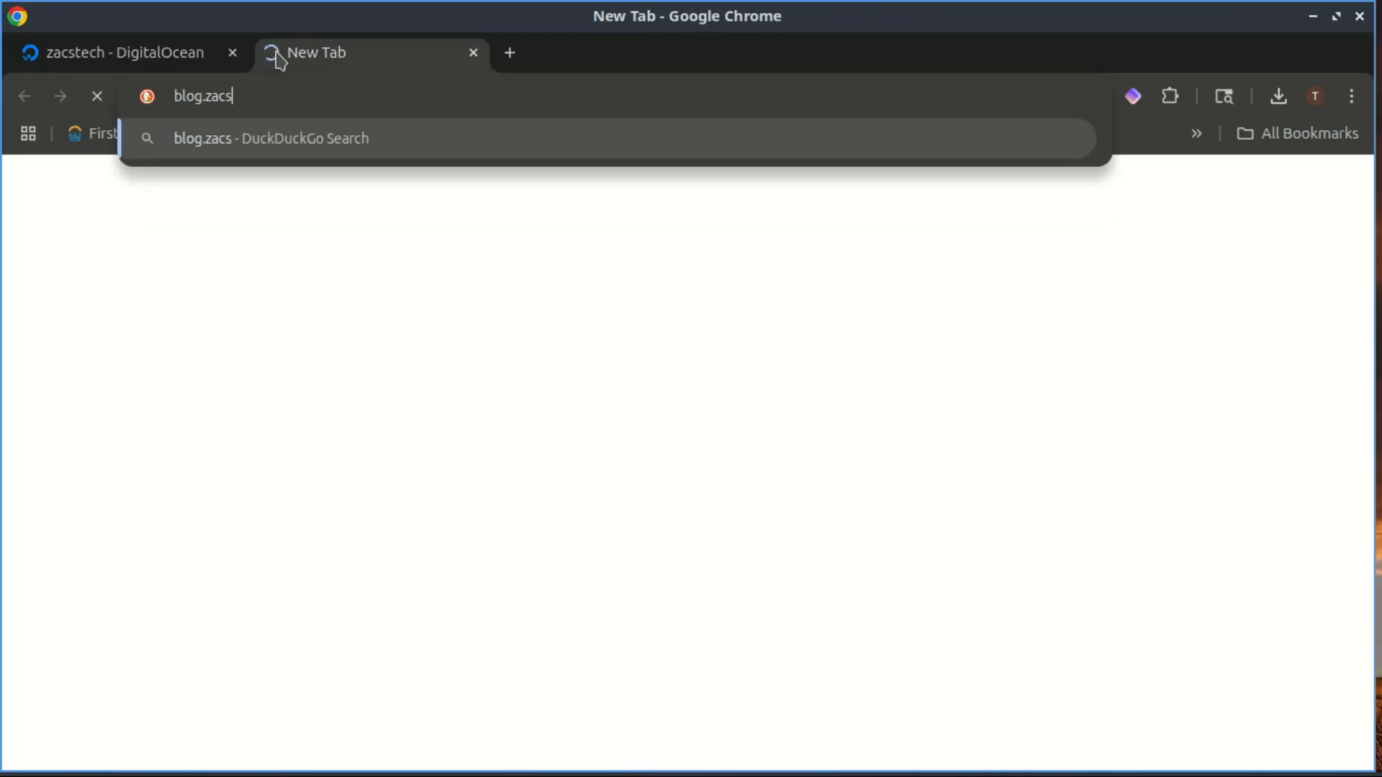
pyautogui.write('-tech.com')
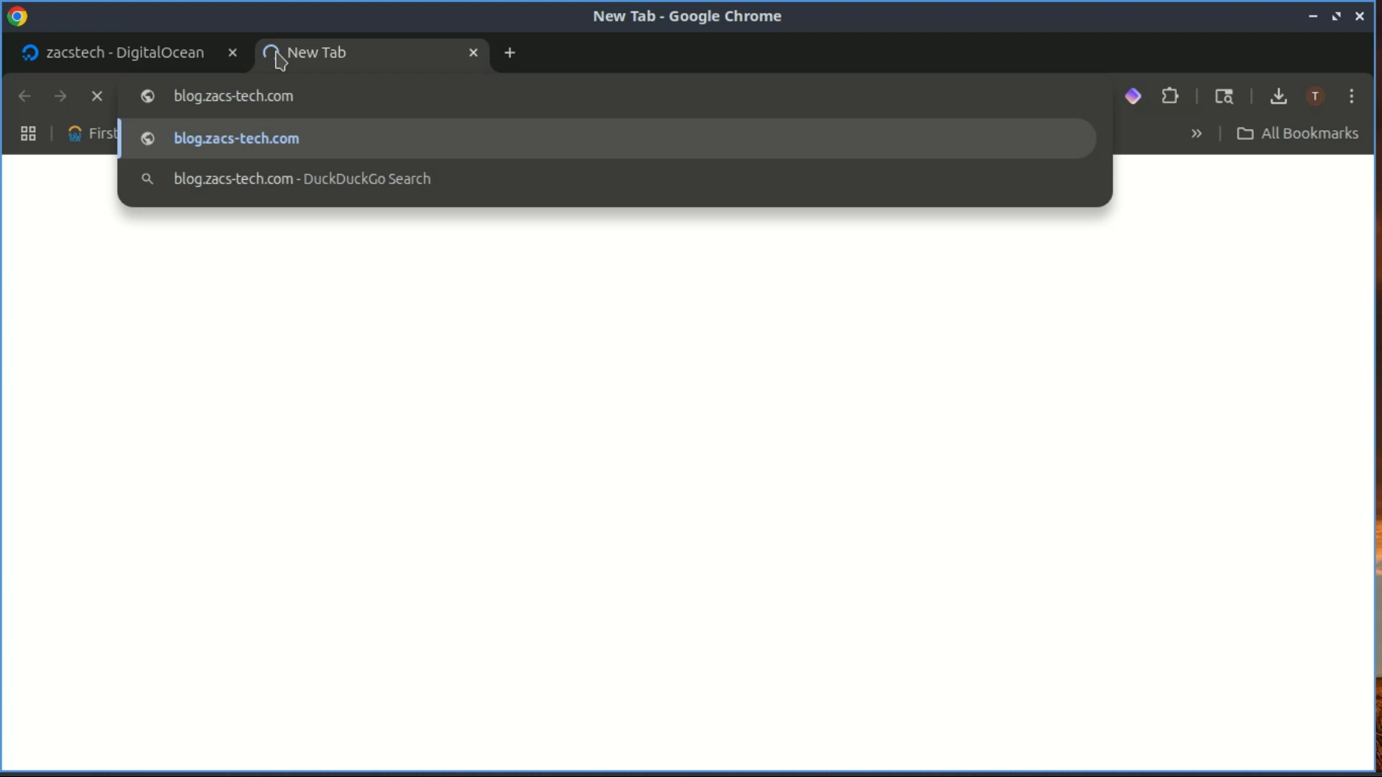
pyautogui.press('Return')
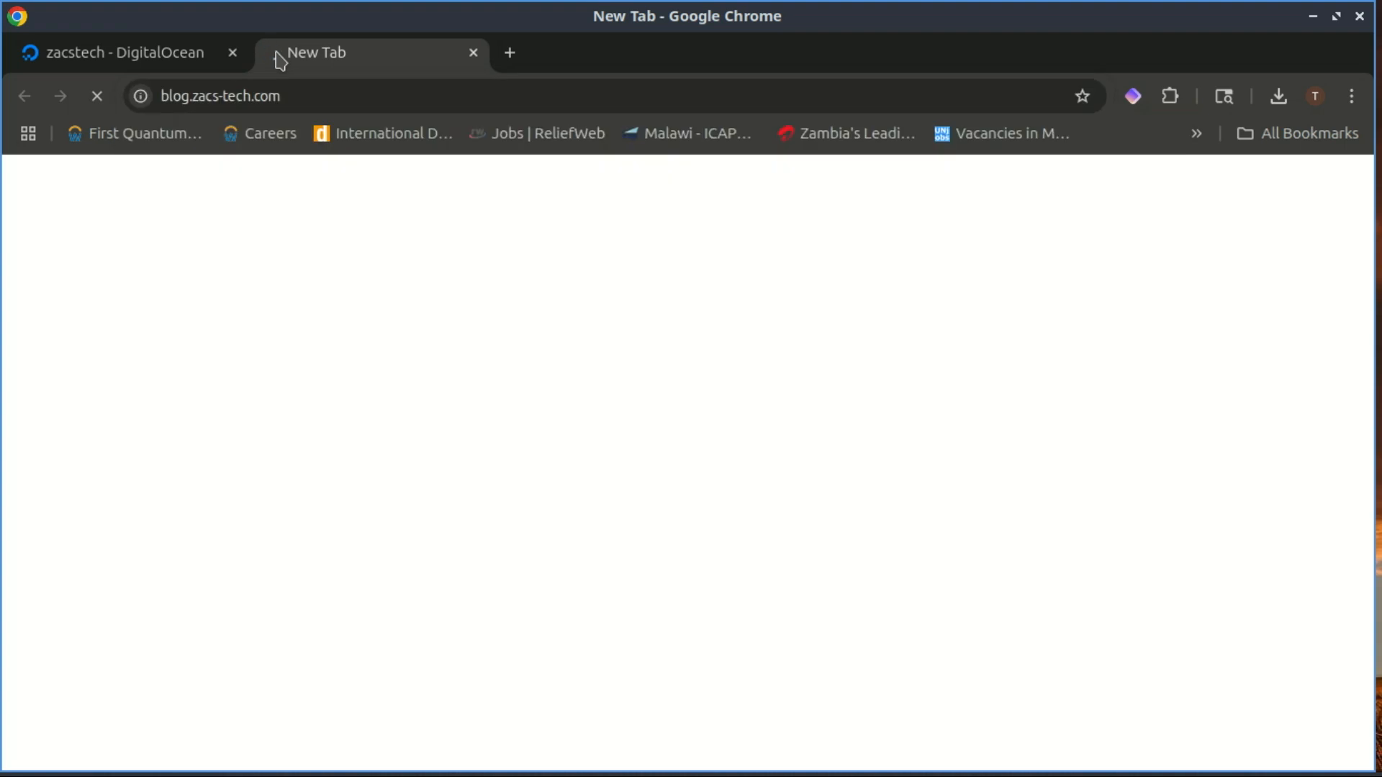
pyautogui.moveTo(1367, 155)
pyautogui.mouseDown()
pyautogui.moveTo(1369, 711)
pyautogui.moveTo(1366, 147)
pyautogui.mouseUp()
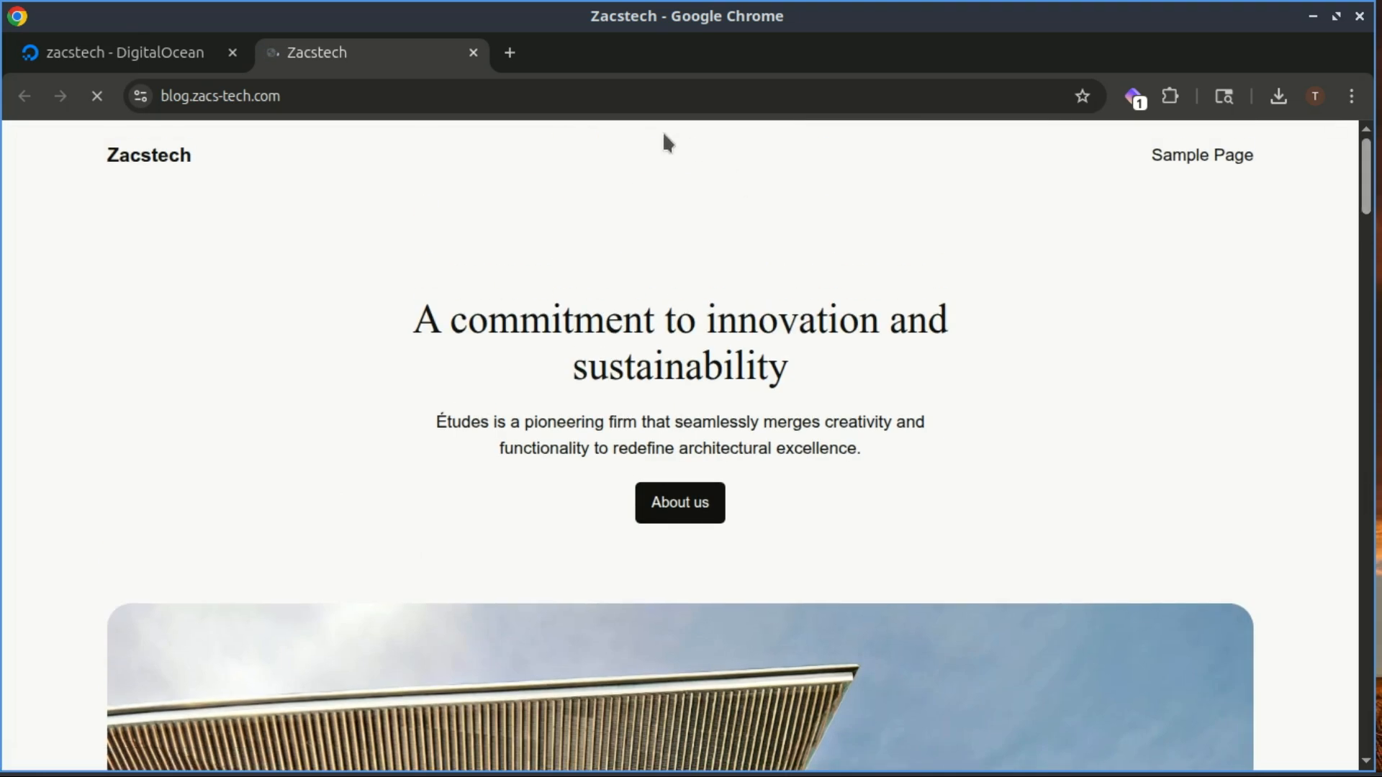
# - Open blog.zacs-tech.com/wp-admin and sign in with the admin account password
pyautogui.click(503, 103)
pyautogui.write('wp-')
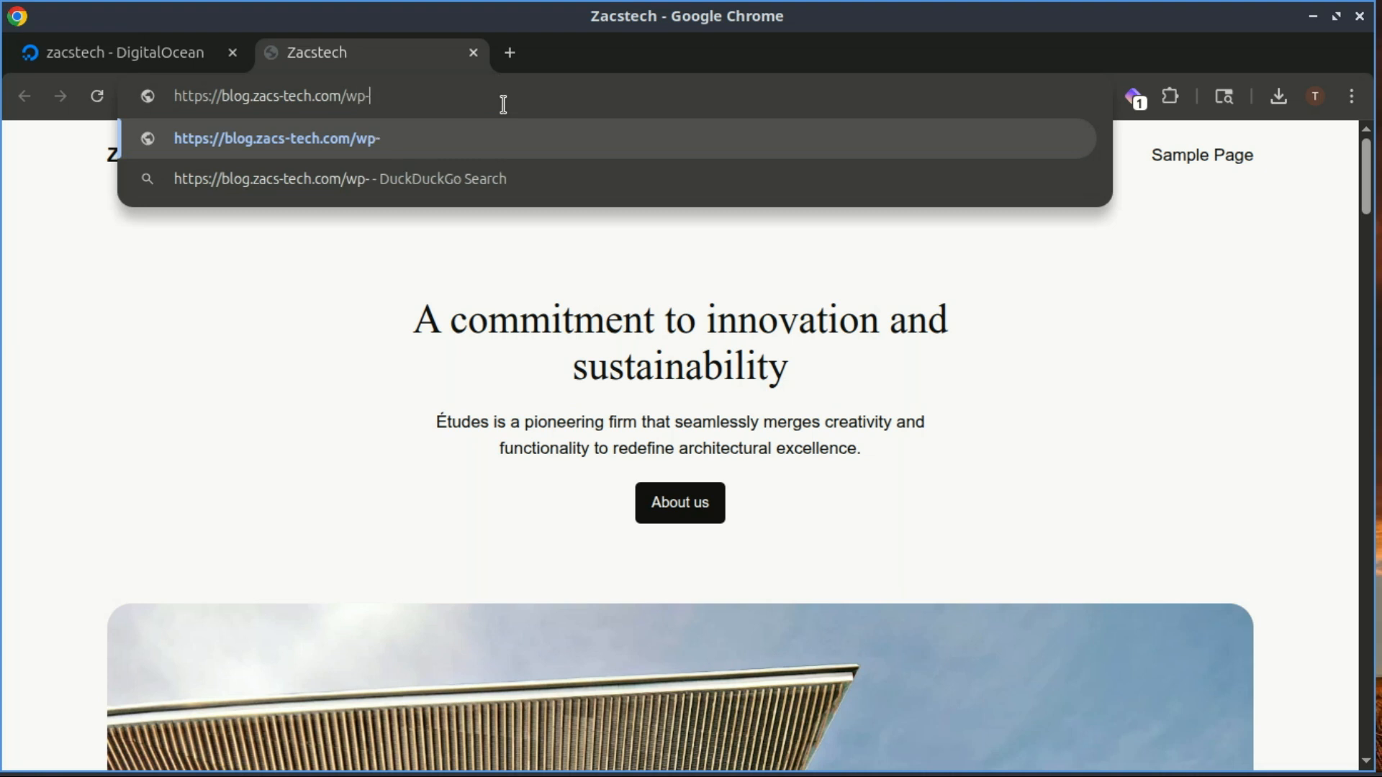
pyautogui.write('admin')
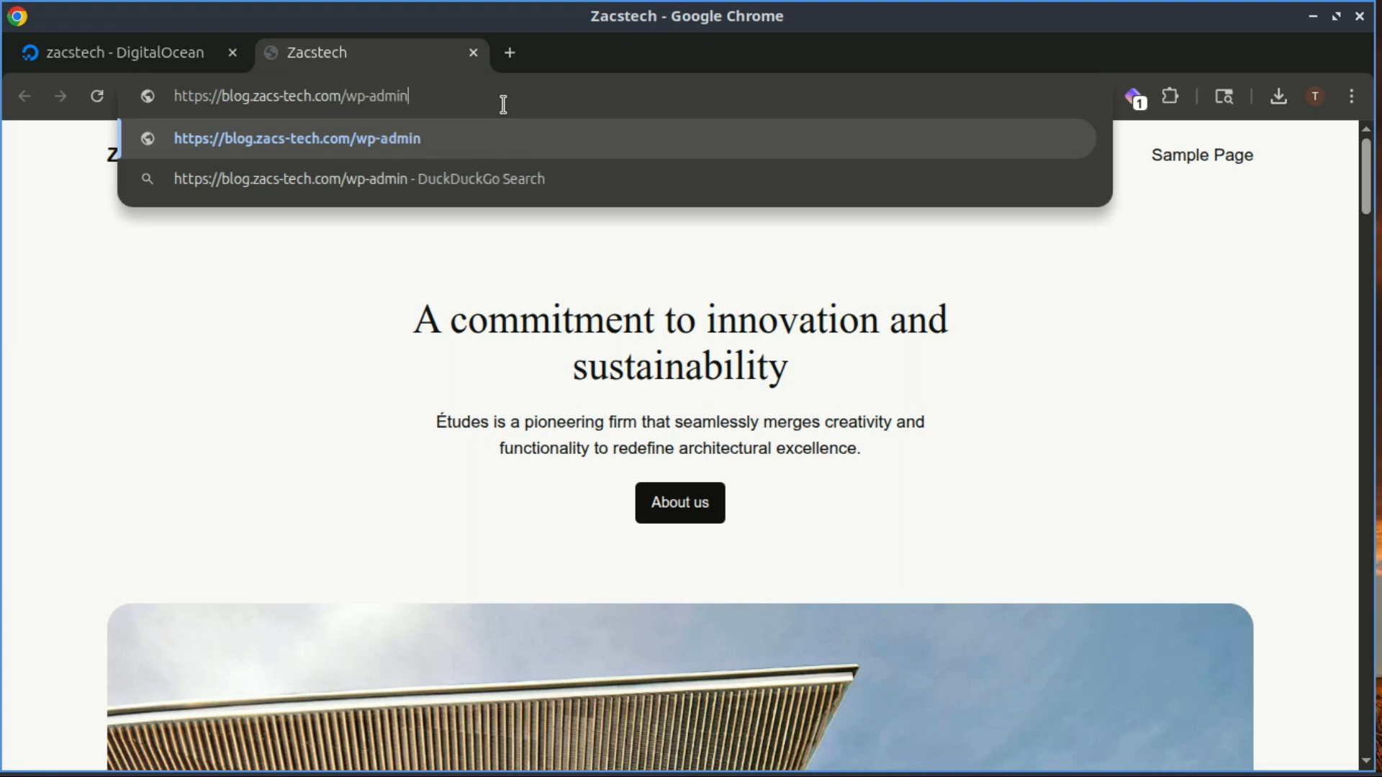
pyautogui.press('Return')
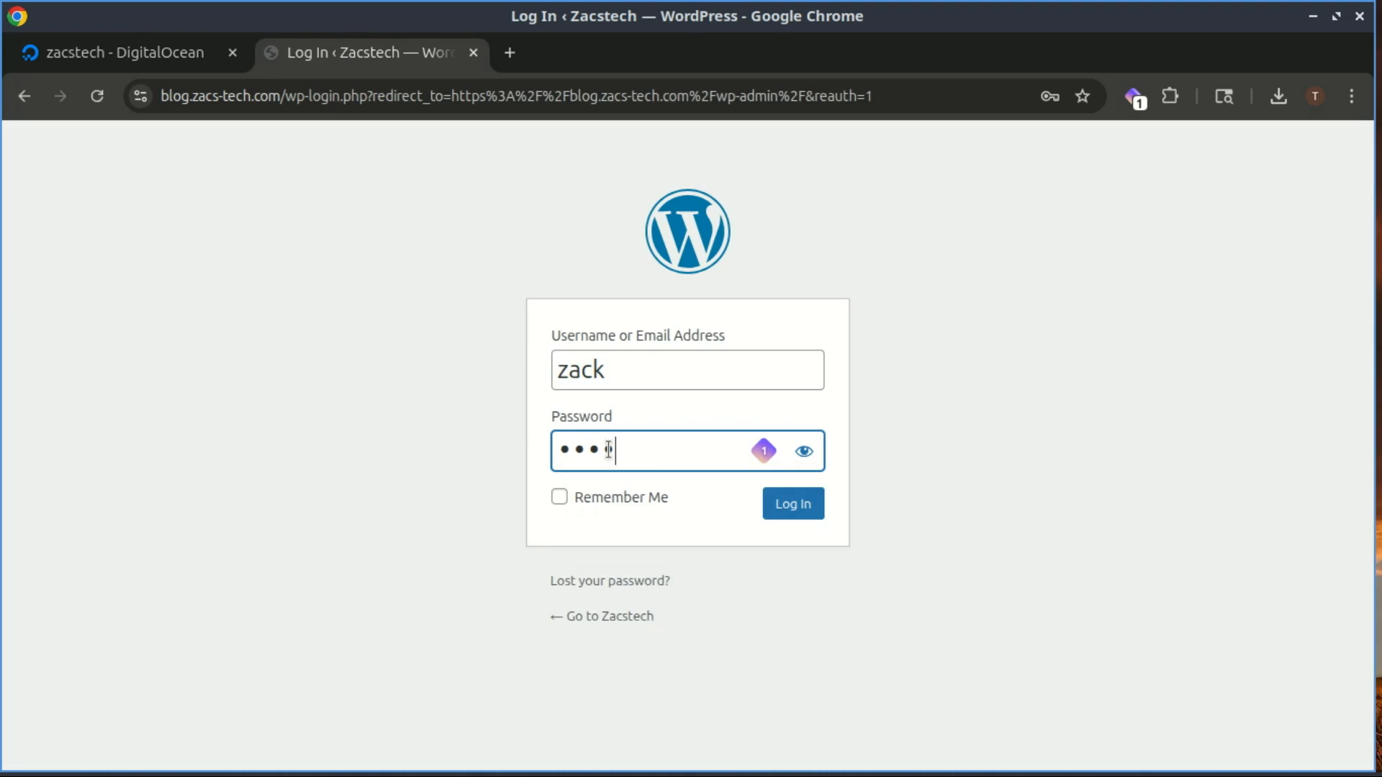
pyautogui.write('•••••')
pyautogui.click(788, 510)
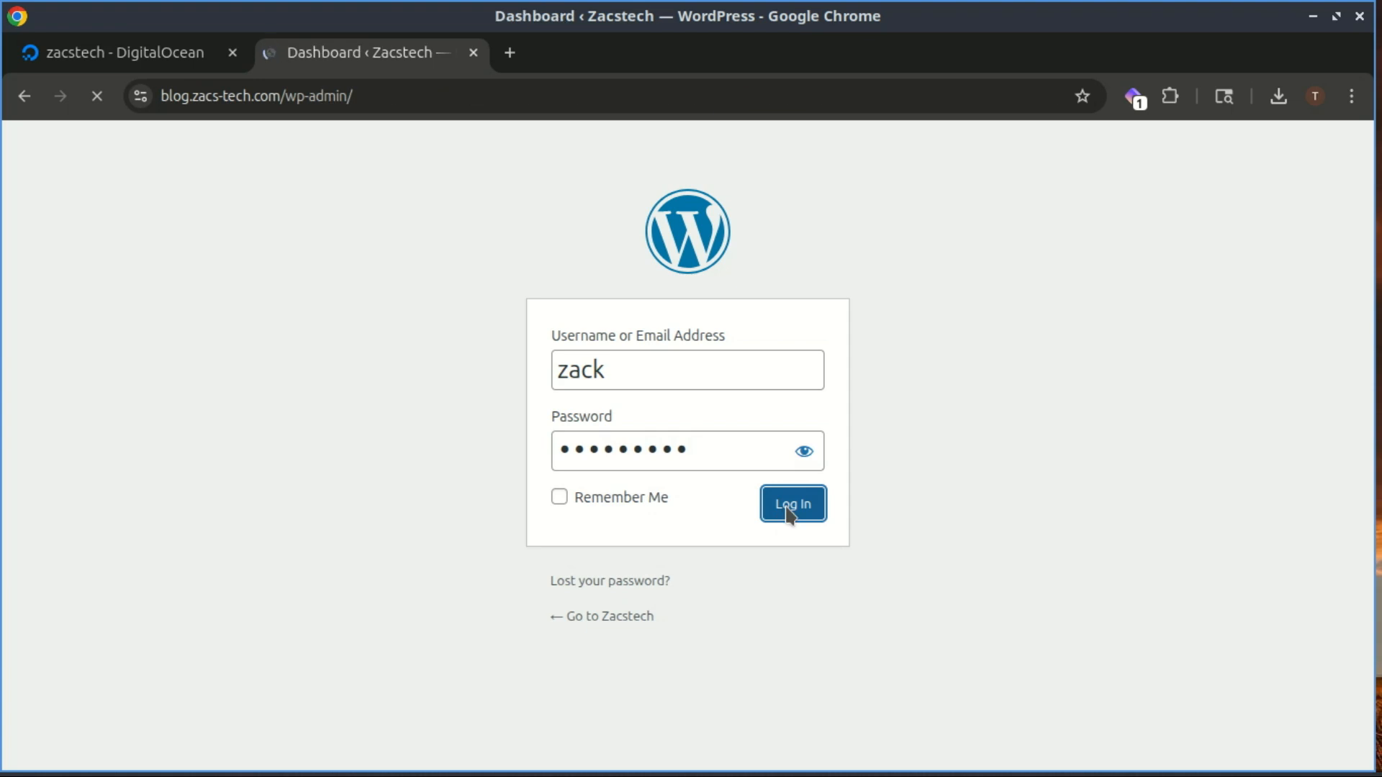